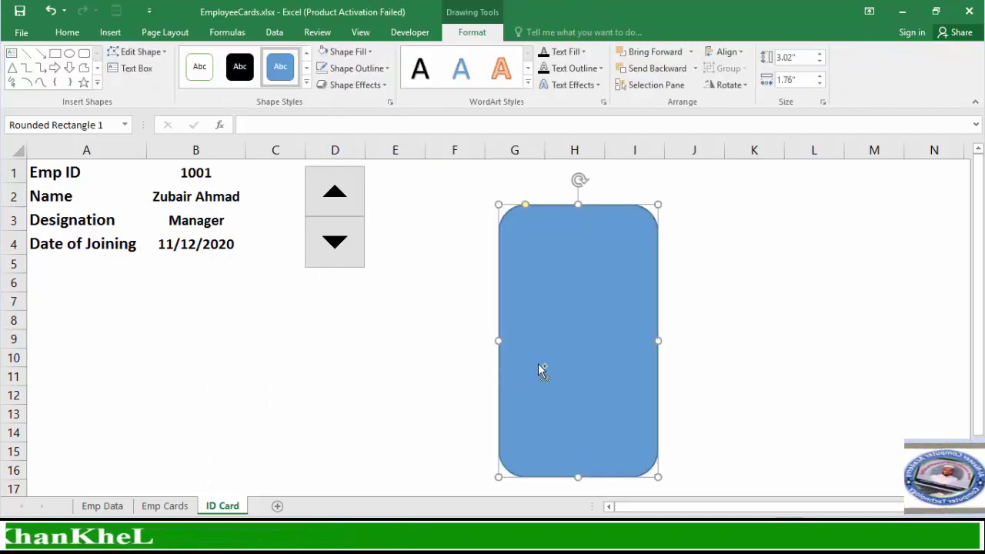
Duplicate the card shape and turn the copy into a white, green-outlined slot about 0.18" by 1.31" near the card's top.
key("ctrl+d")
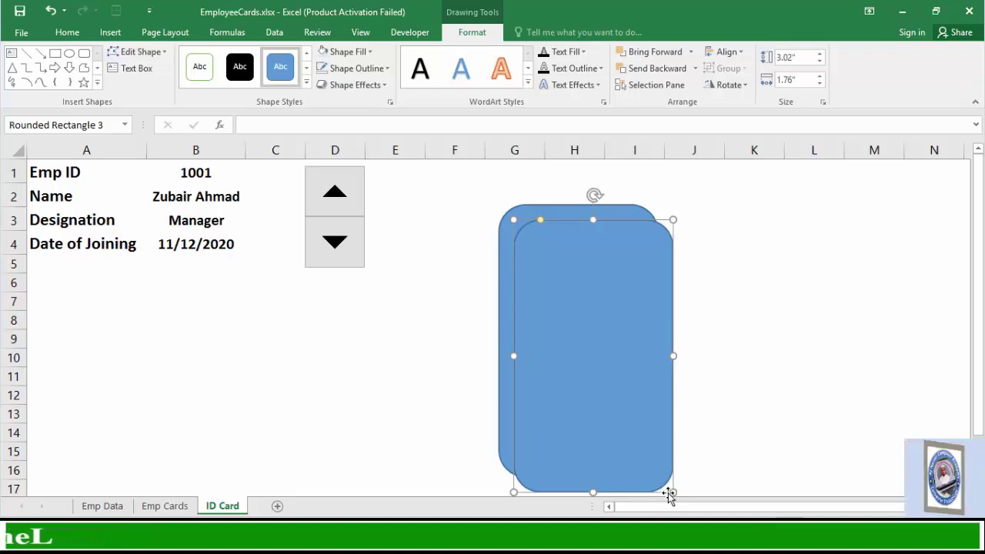
left_click_drag(672, 492, 597, 301)
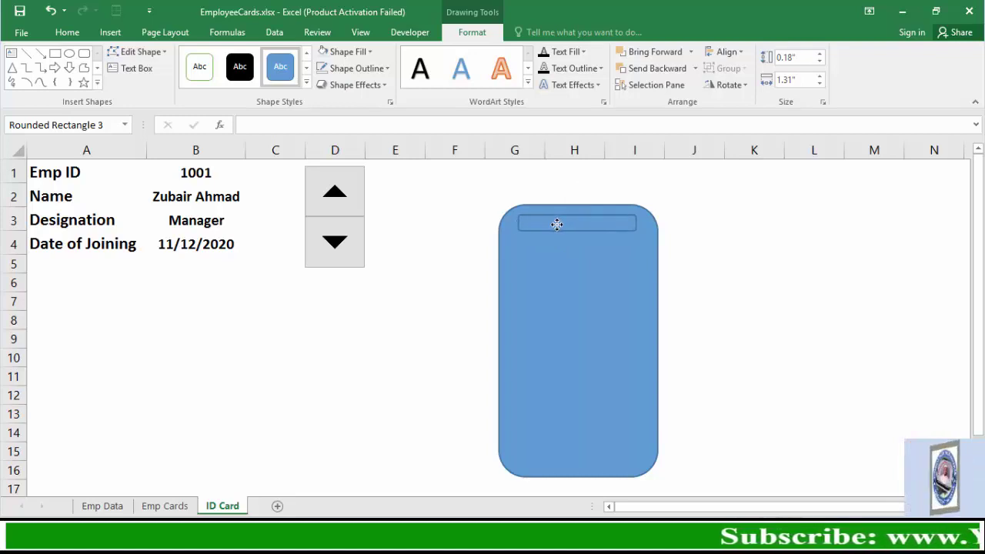
left_click(199, 66)
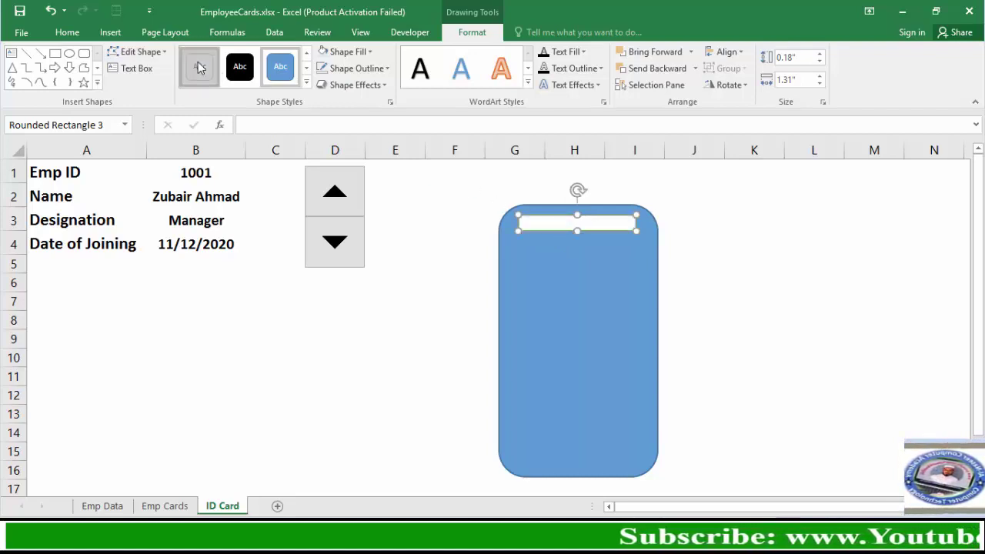
left_click(306, 68)
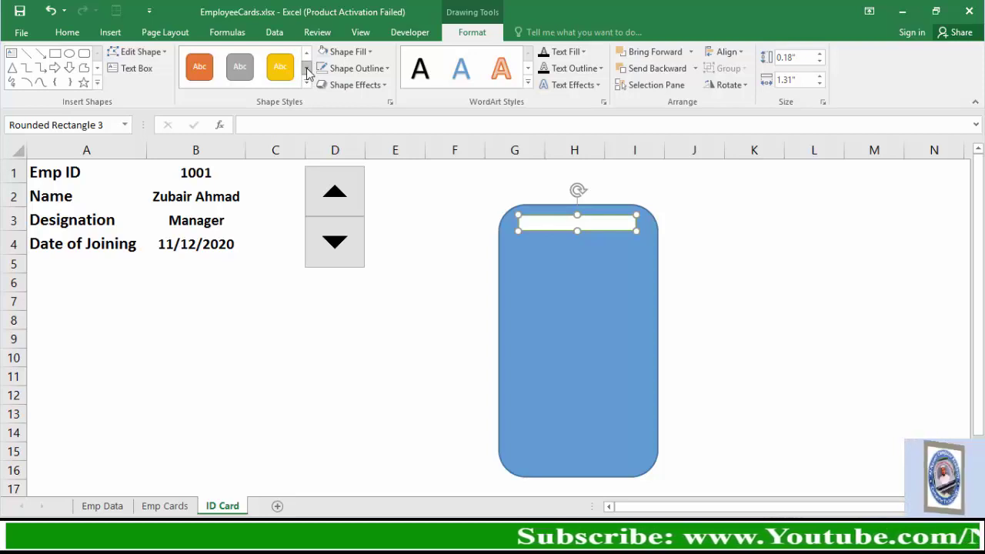
left_click(456, 278)
Fill the large rounded card shape with Blue, Accent 1, Lighter 80%.
left_click(544, 310)
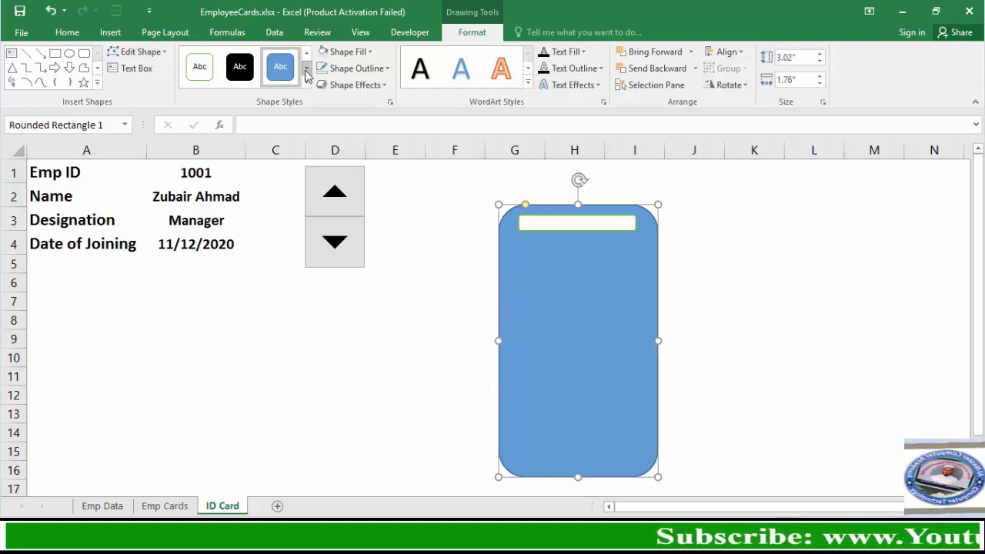
left_click(372, 53)
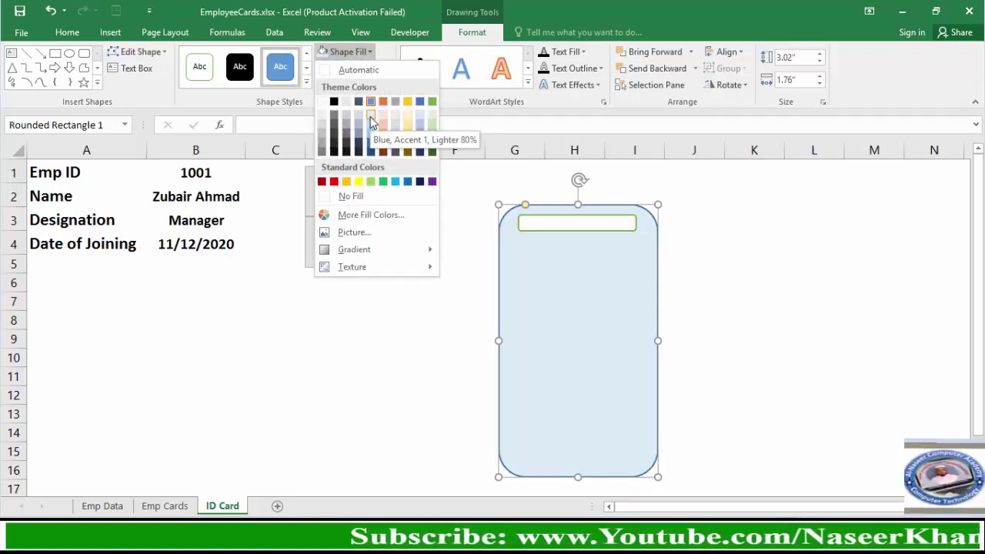
left_click(370, 116)
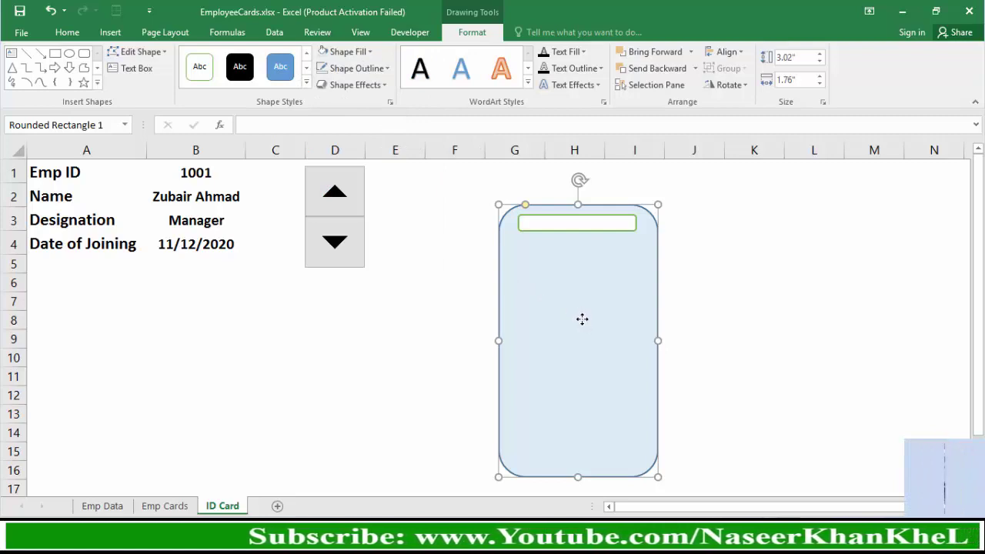
left_click(291, 344)
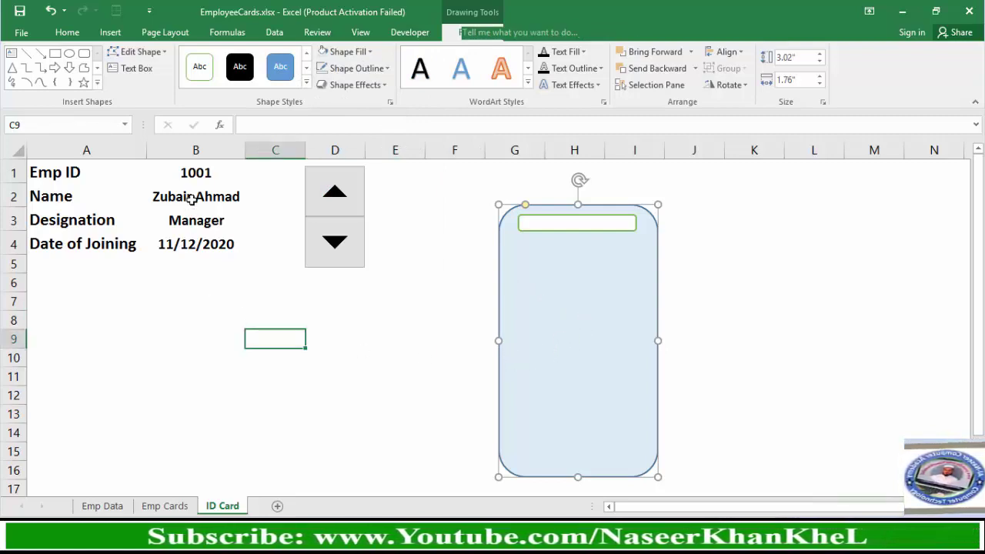
Paste cells B1:B4 as a linked picture and place it on the card's lower part, widened to about 1.16".
left_click_drag(195, 172, 204, 238)
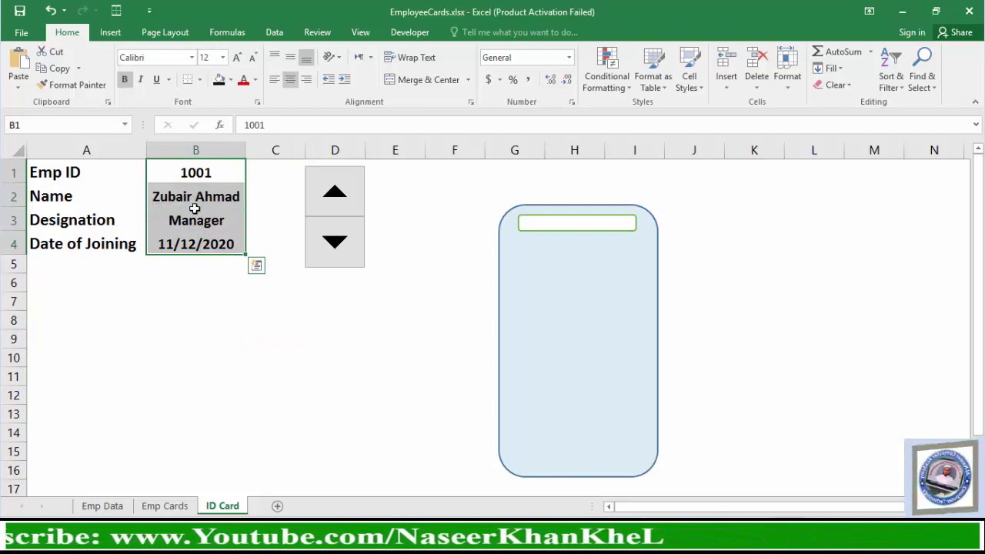
key("ctrl+c")
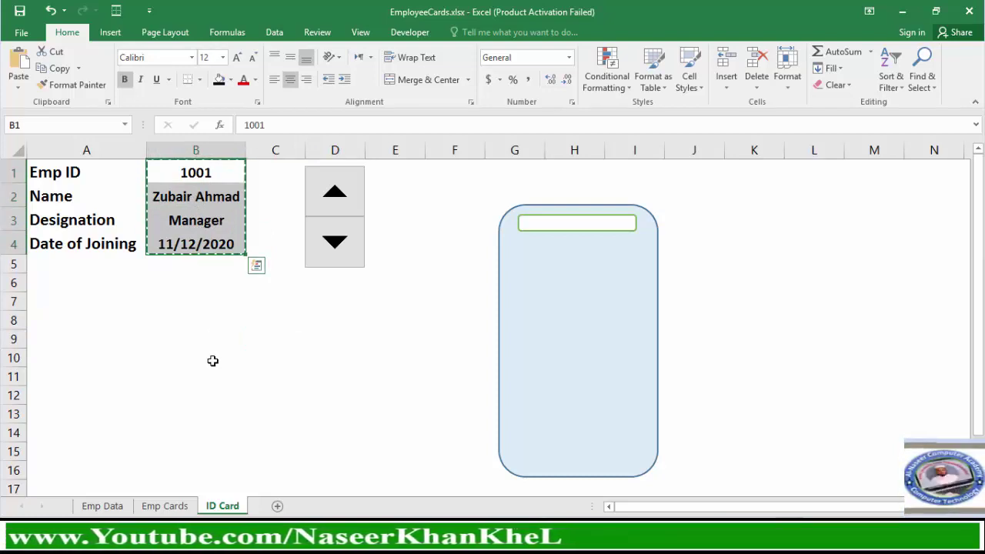
left_click(211, 359)
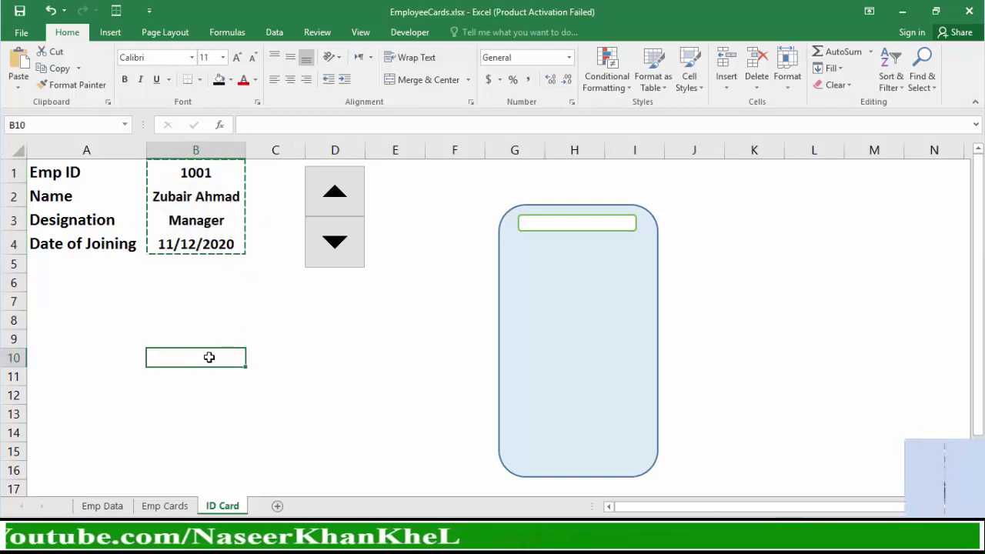
left_click(23, 84)
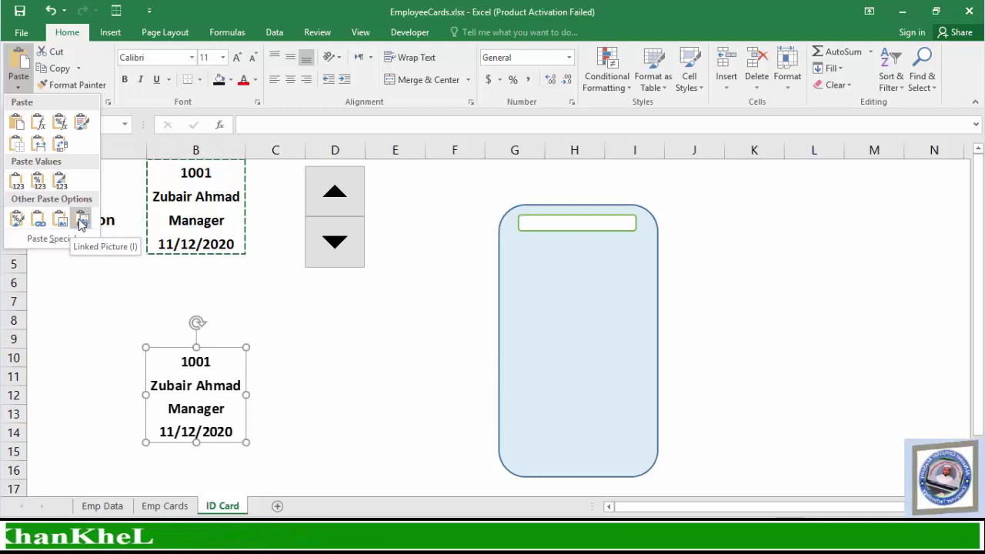
left_click(81, 221)
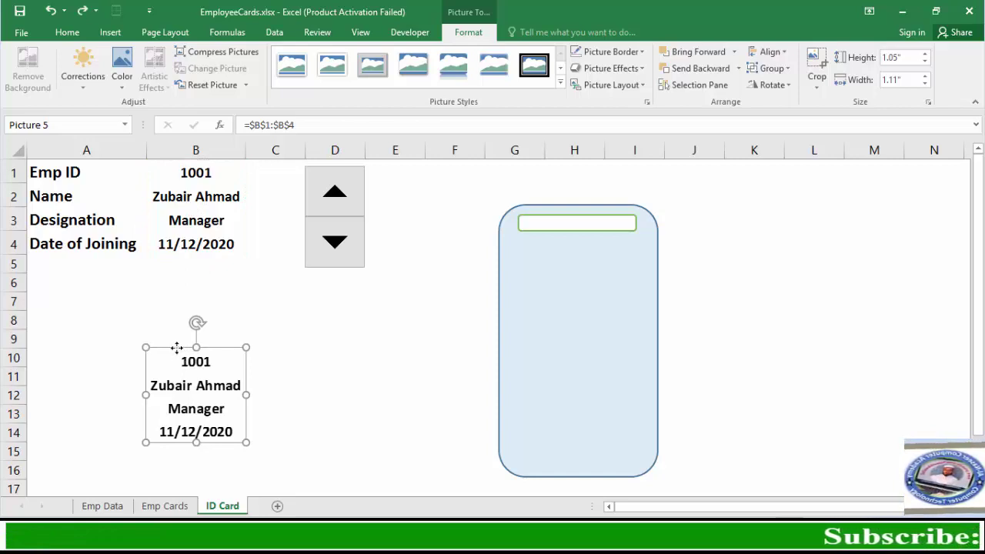
left_click_drag(177, 348, 552, 360)
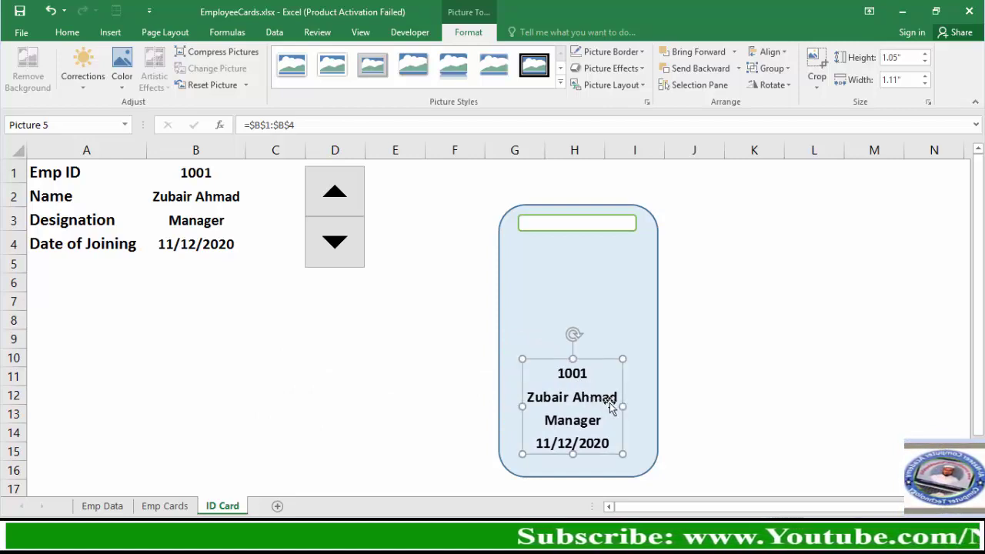
left_click_drag(622, 406, 627, 408)
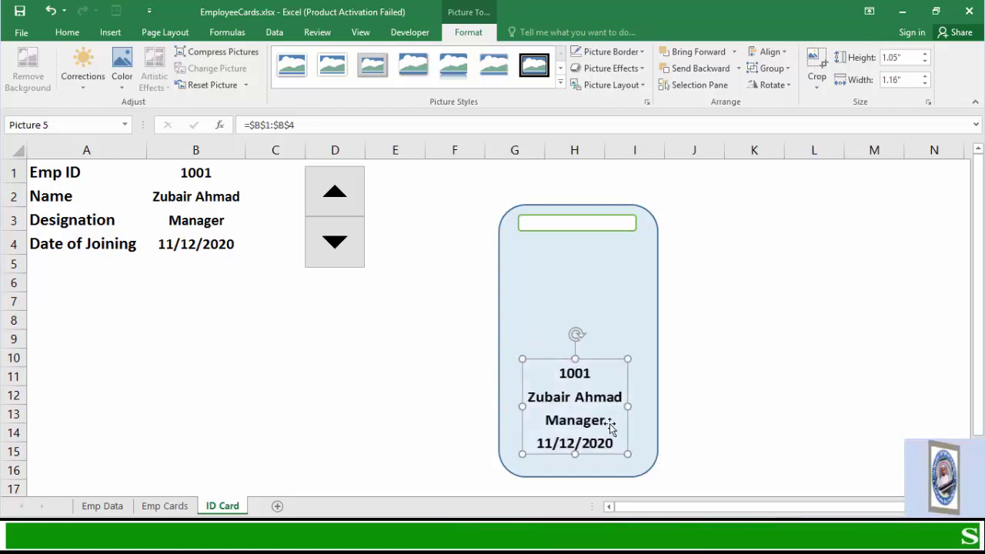
Narrow the card slightly by its right edge and recentre the white slot near its top.
left_click(649, 388)
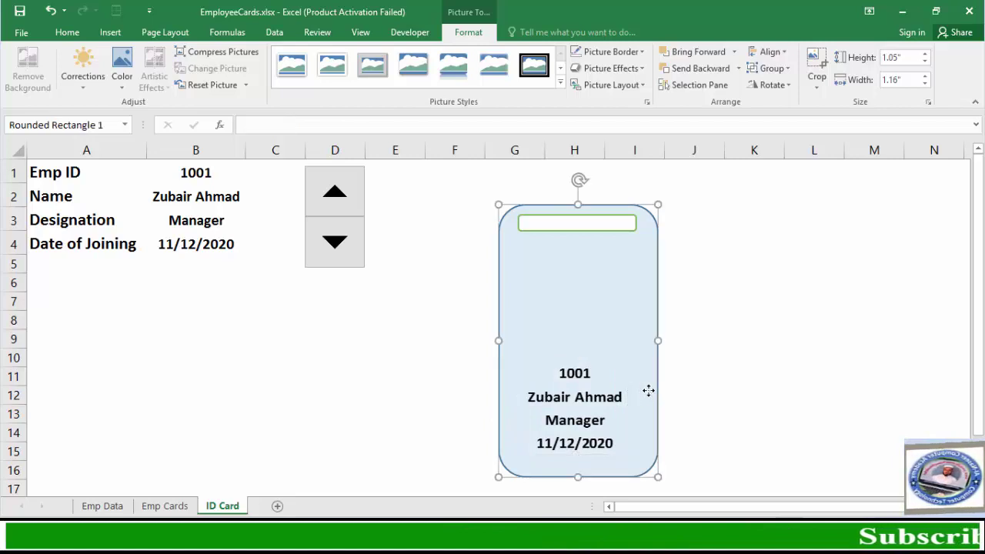
left_click_drag(657, 341, 649, 340)
left_click(566, 224)
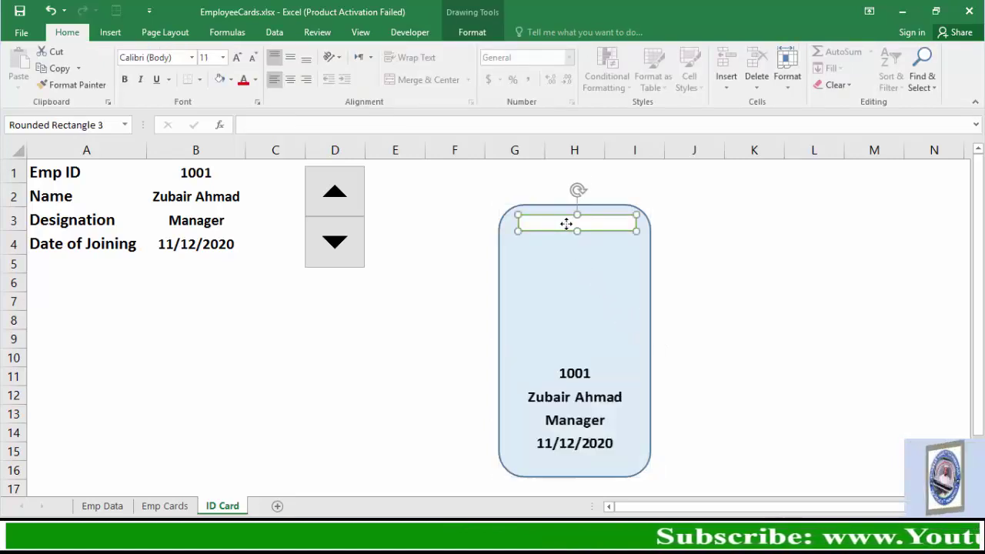
left_click(455, 358)
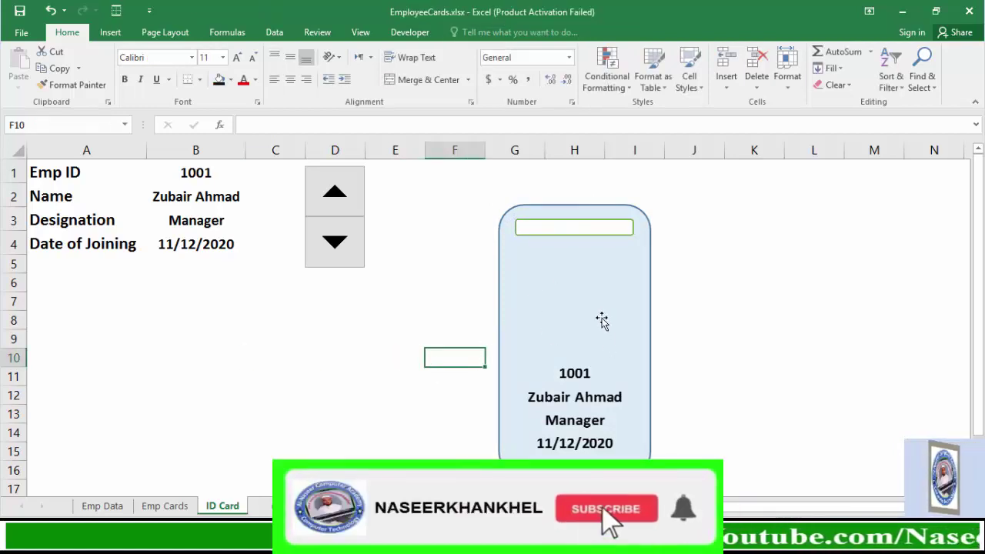
left_click(432, 295)
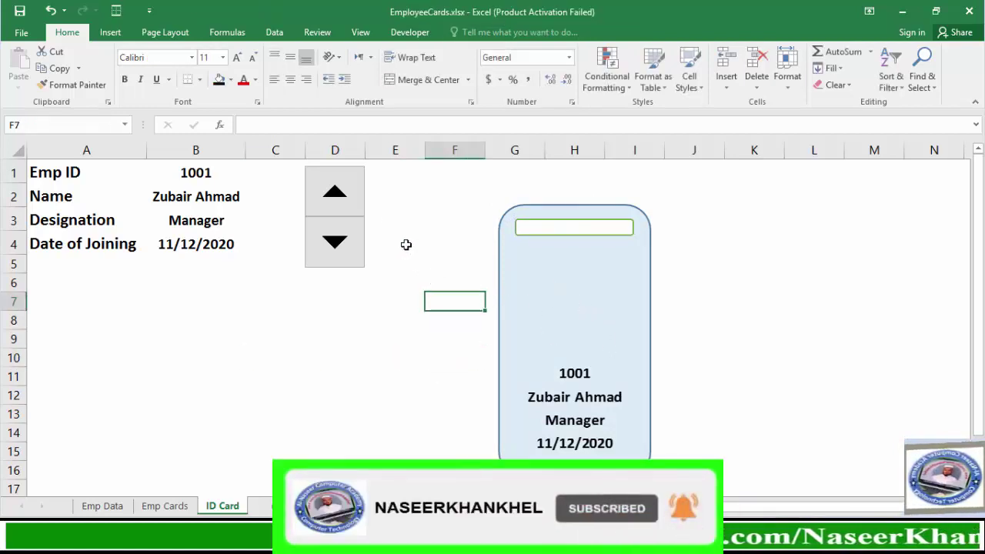
Step the employee spin control forward three records and back to the first to check the card's linked details.
left_click(336, 196)
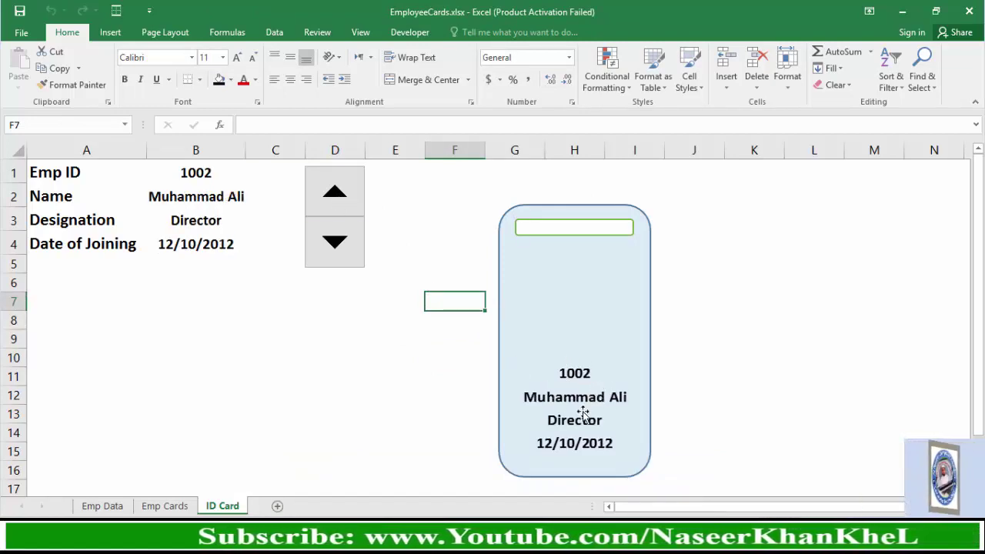
left_click(330, 194)
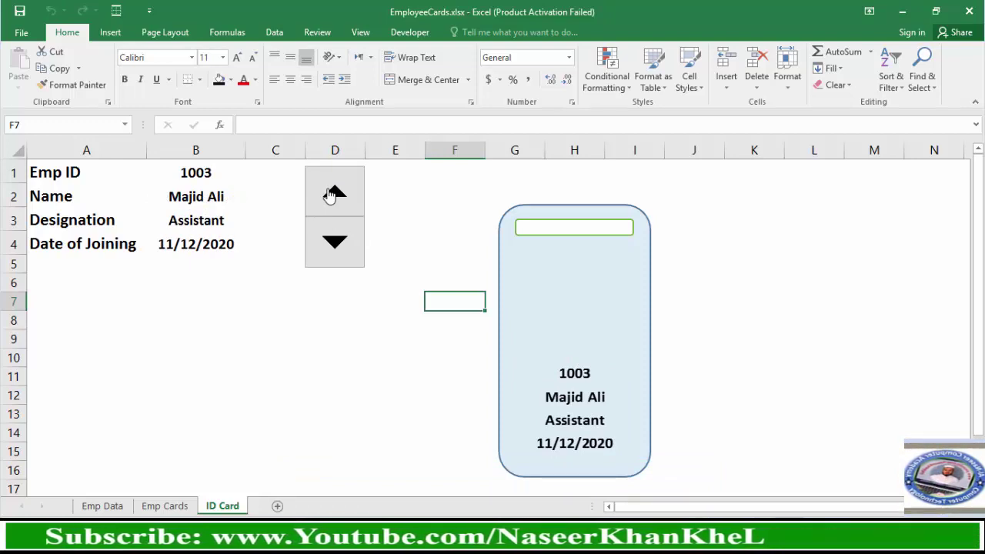
left_click(330, 194)
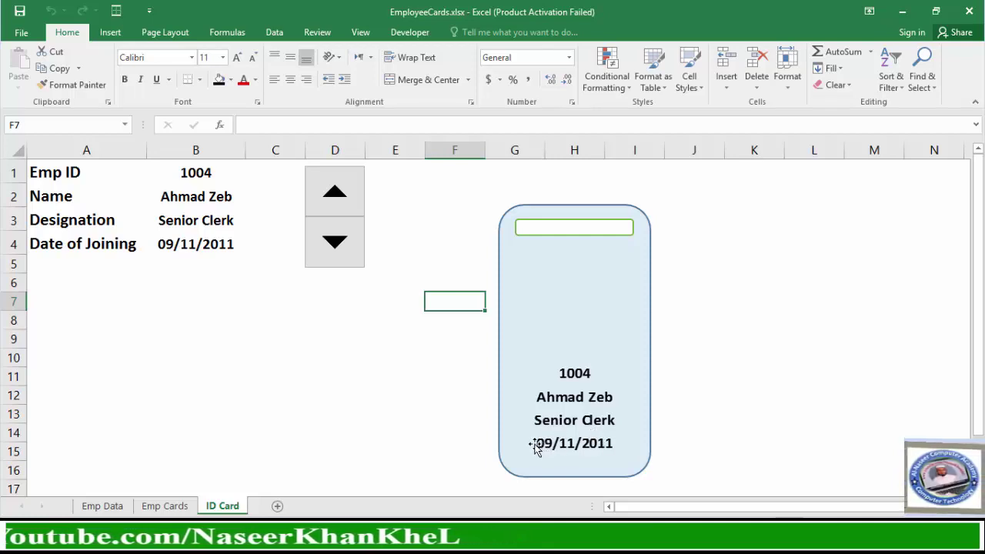
left_click(333, 245)
left_click(334, 245)
left_click(335, 245)
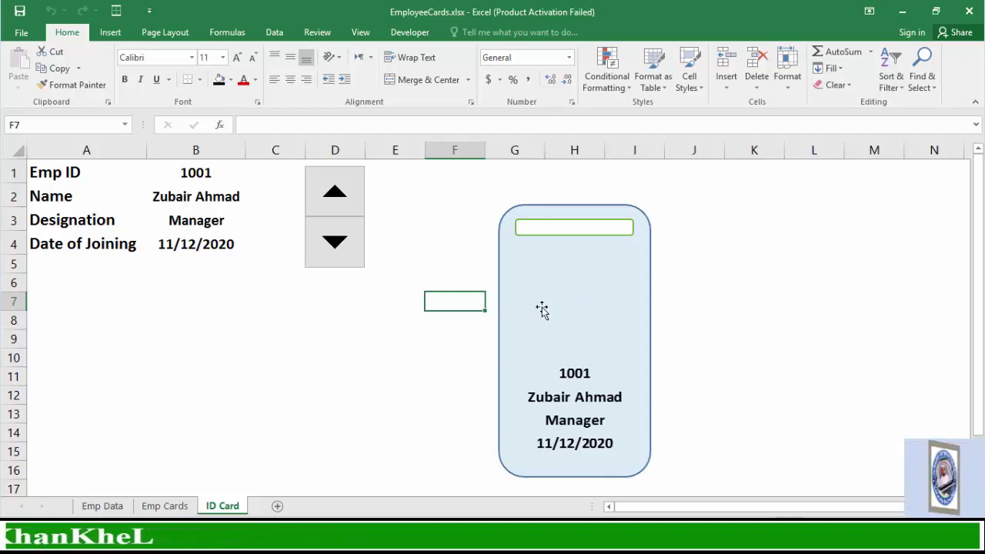
left_click(344, 337)
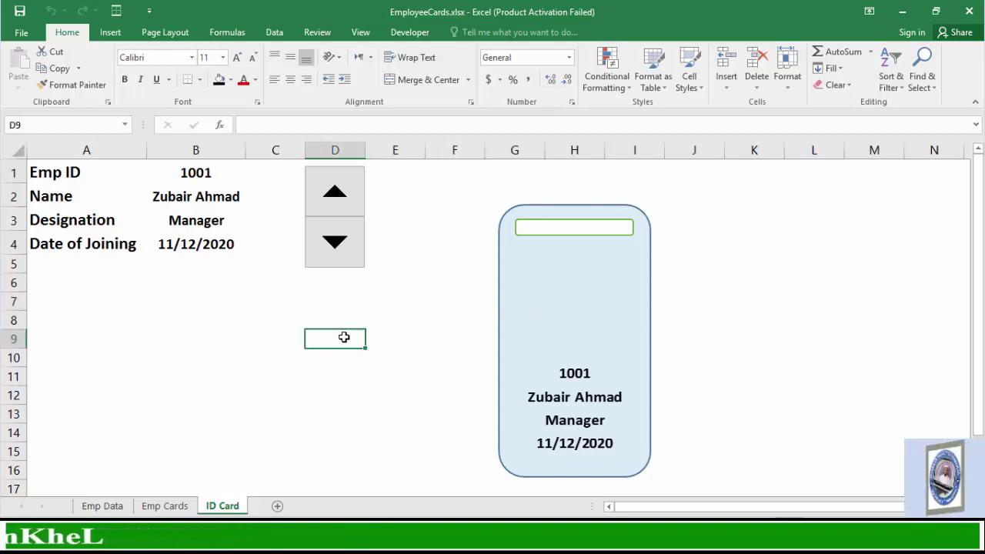
Copy picture cell D3 from the Emp Data sheet and paste it as a linked picture at B9 on the ID Card sheet.
left_click(103, 506)
scroll(287, 297, "up", 3)
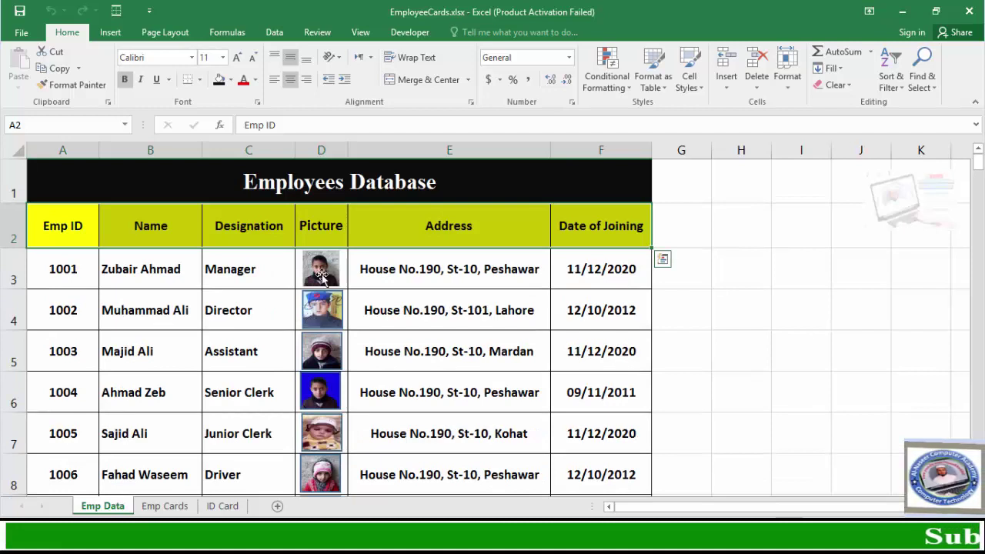
left_click(324, 273)
left_click(373, 274)
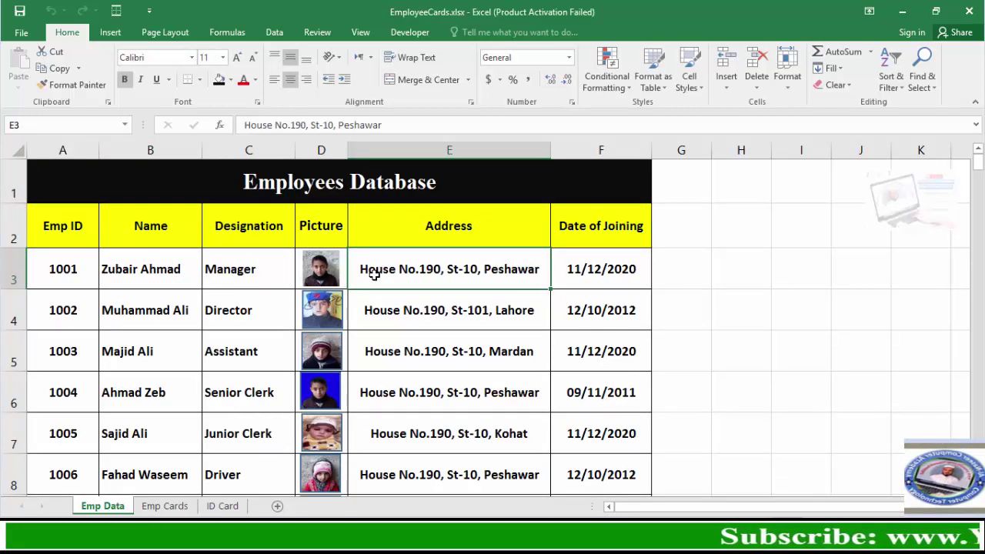
key("Left")
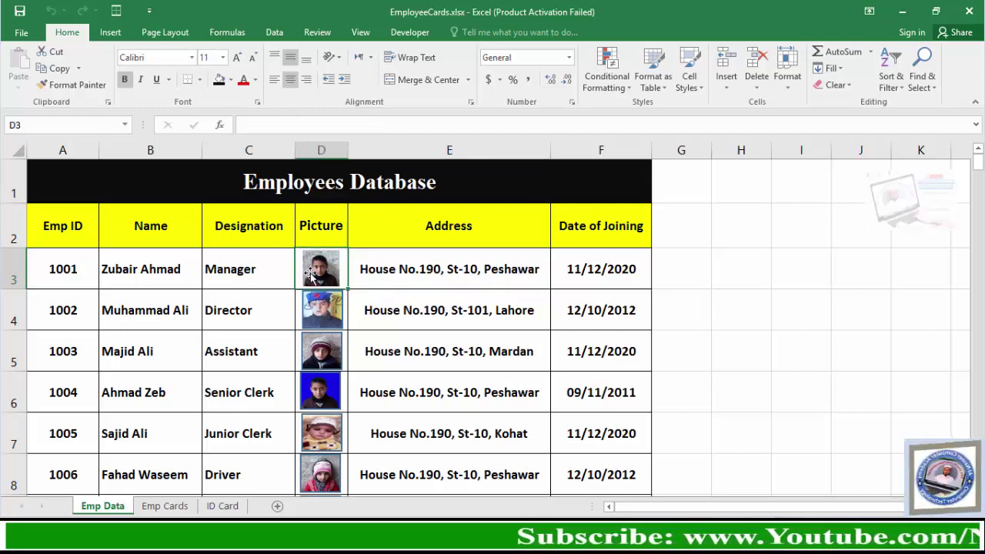
key("ctrl+c")
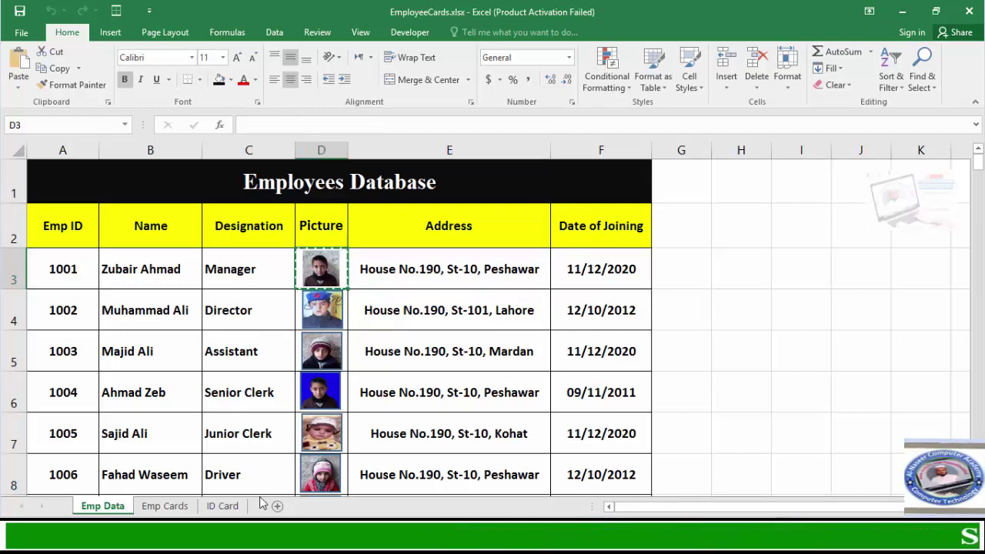
left_click(222, 505)
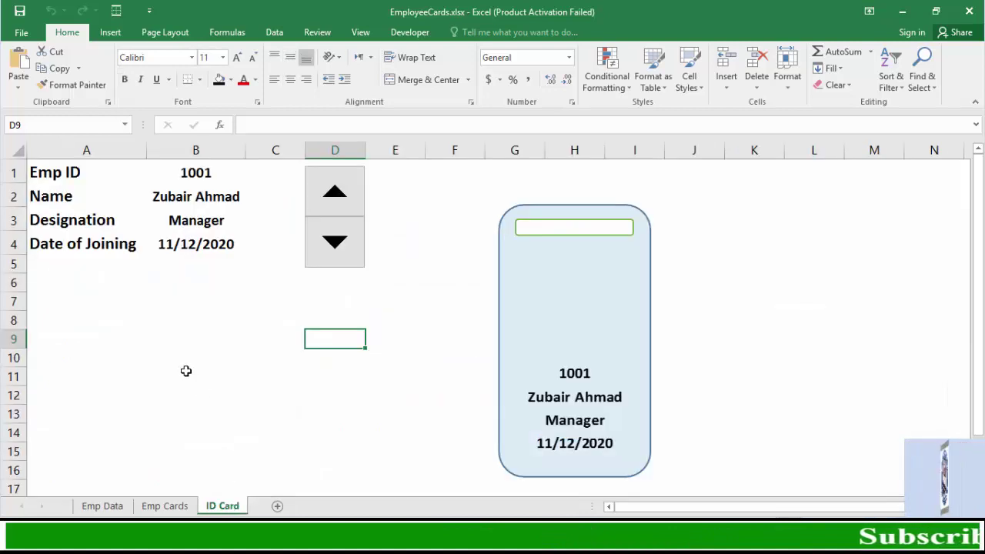
left_click(155, 337)
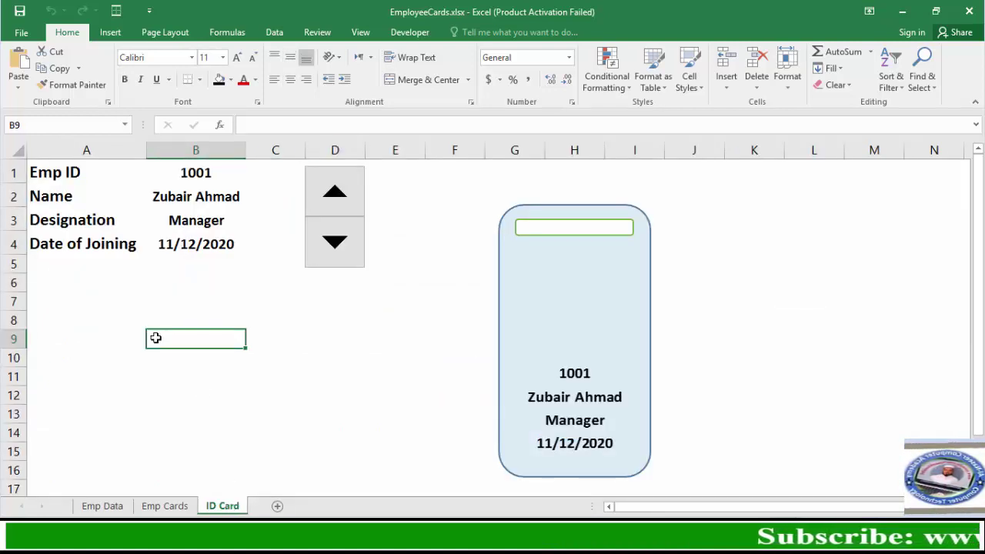
left_click(19, 90)
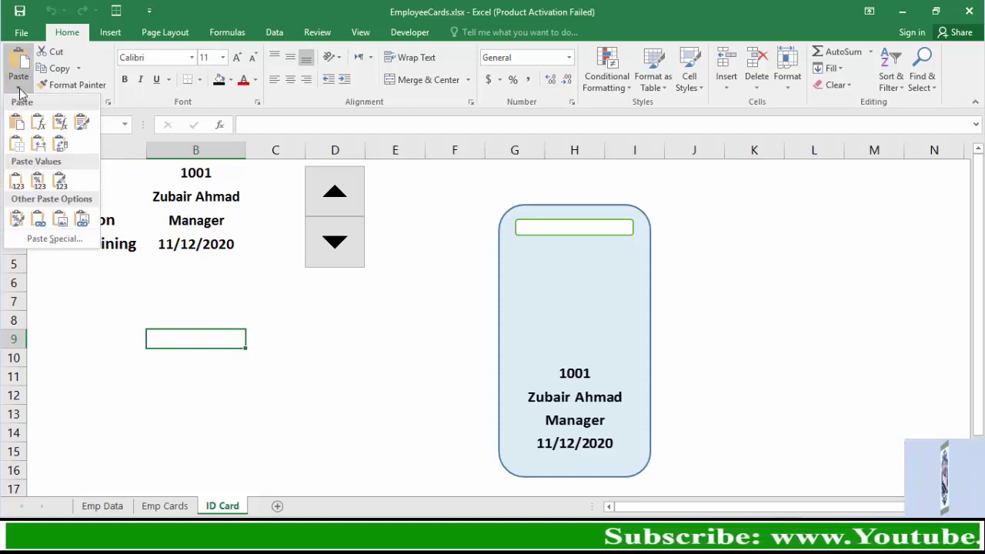
left_click(77, 223)
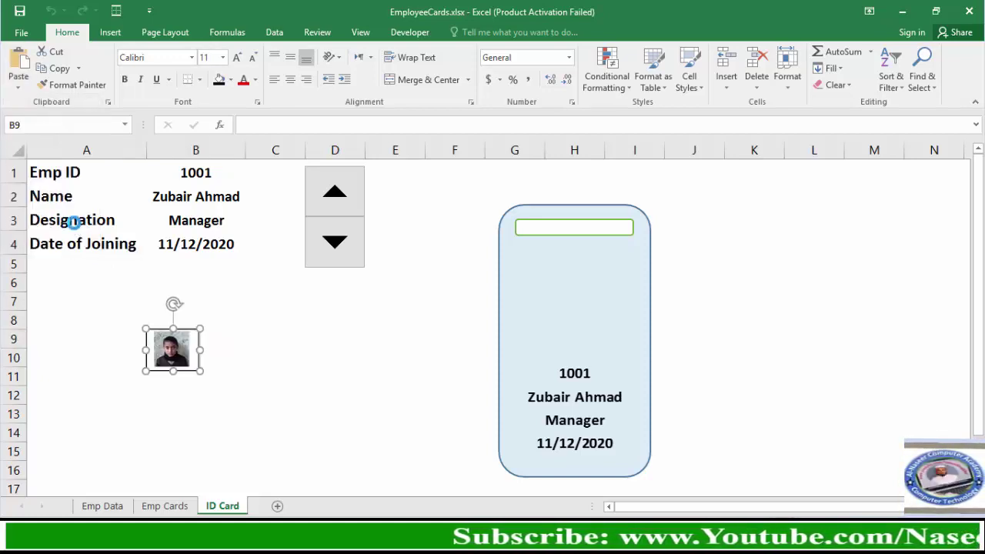
Move the linked photo onto the card between the slot and the employee details, and enlarge it.
double_click(170, 354)
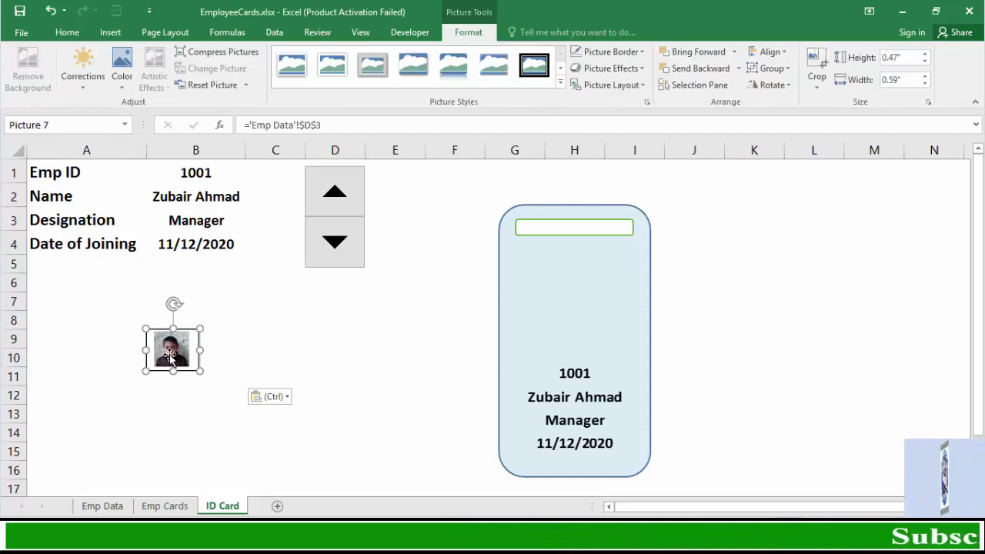
left_click_drag(169, 353, 571, 302)
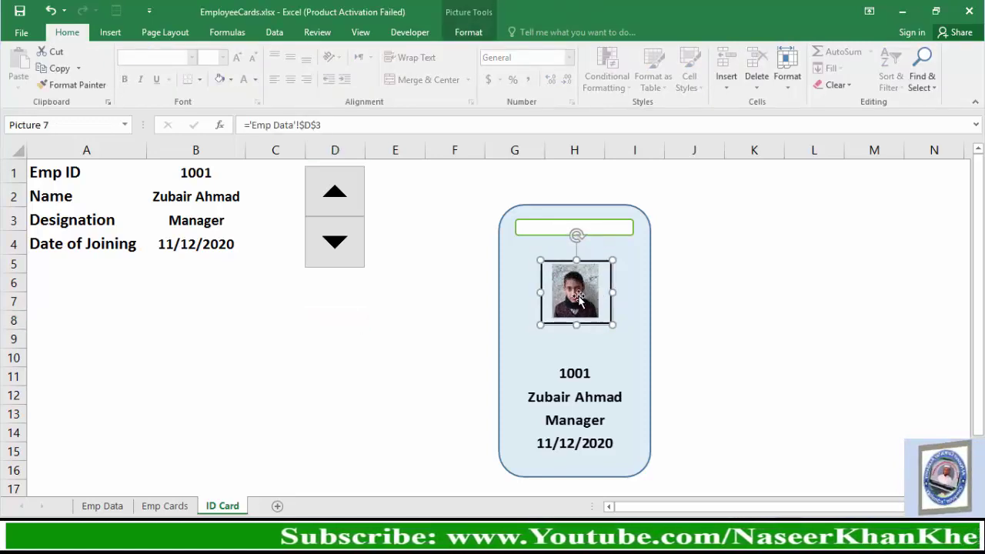
left_click(212, 377)
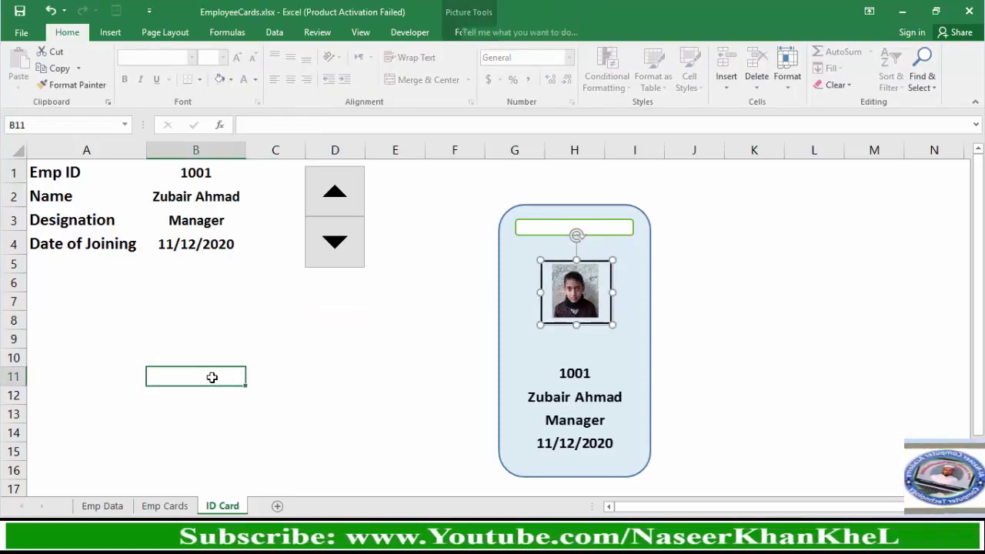
Start a workbook-scoped defined name called Picture and begin its reference with an INDEX formula.
left_click(226, 34)
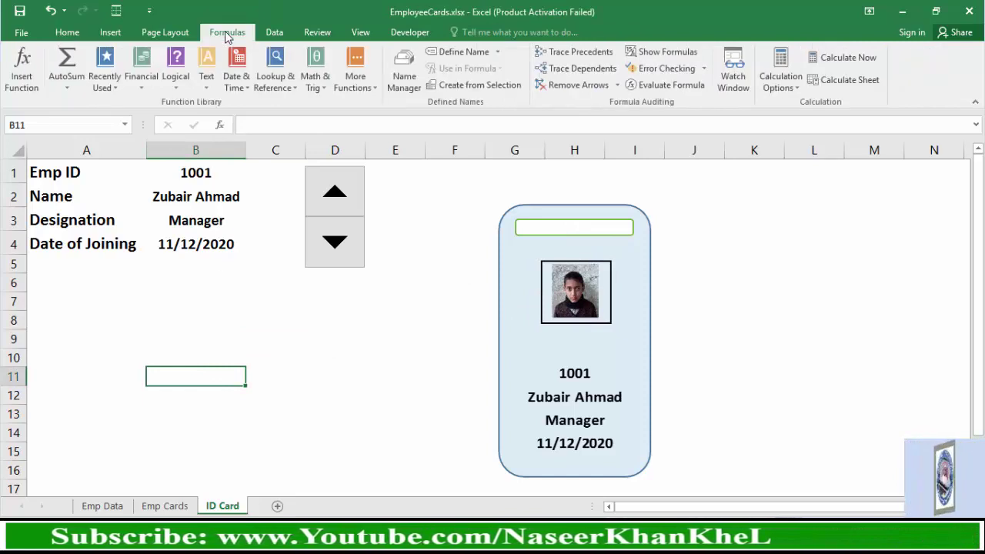
left_click(468, 54)
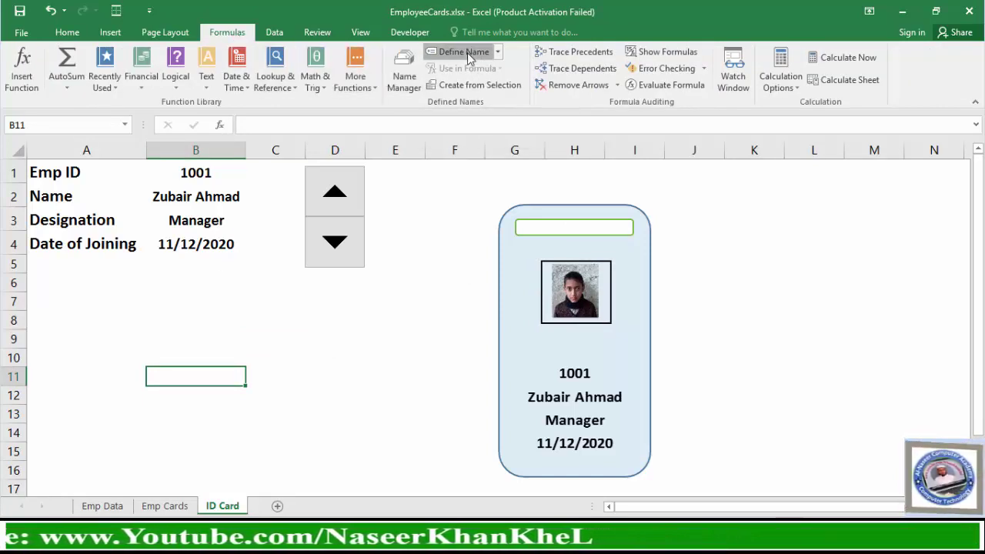
left_click_drag(248, 199, 271, 162)
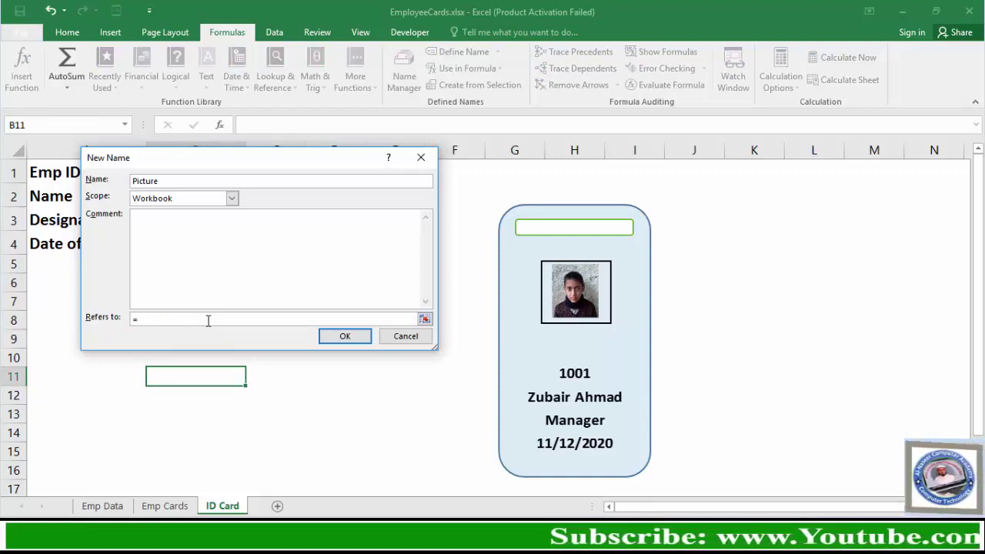
type("Inde")
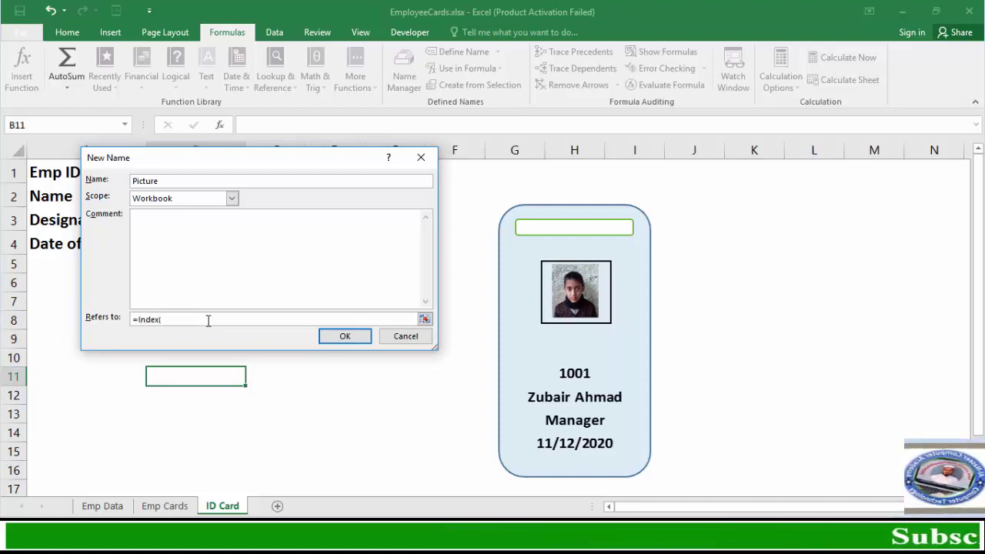
type("x(")
Use the picture cells D3:D16 on the Emp Data sheet as the INDEX array in the name's reference.
left_click(105, 507)
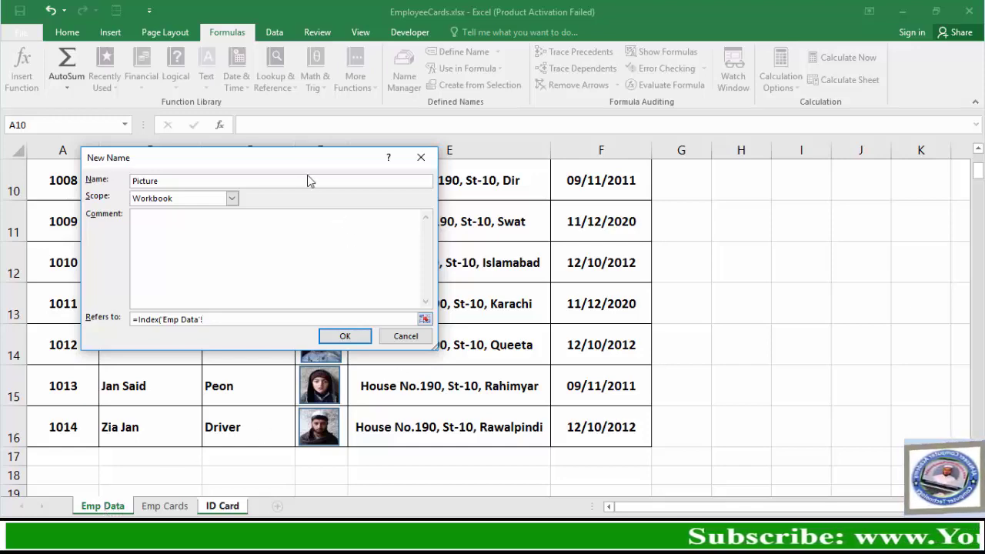
left_click_drag(298, 162, 712, 226)
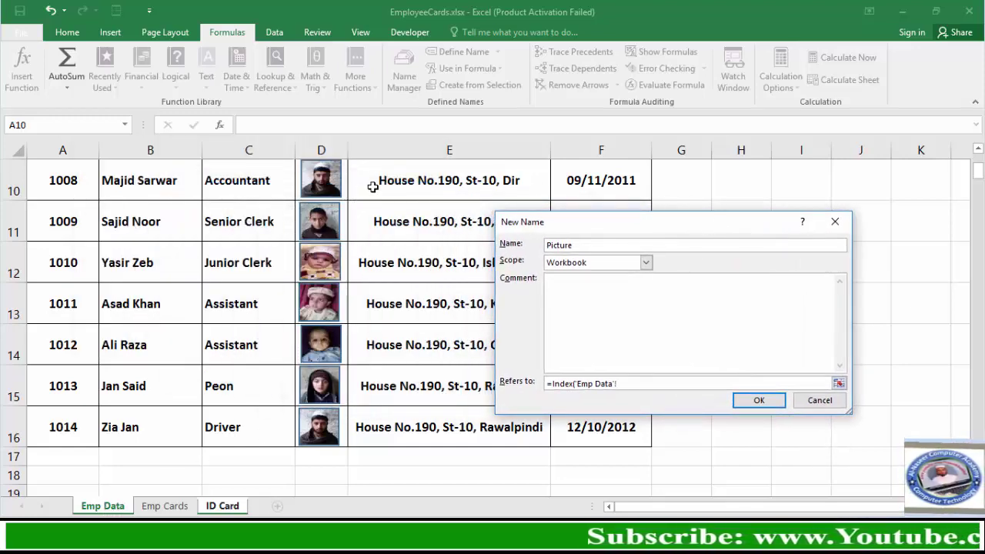
key("Up")
key("Up")
key("Up")
key("Up")
key("Up")
key("Up")
key("Up")
key("Left")
key("Left")
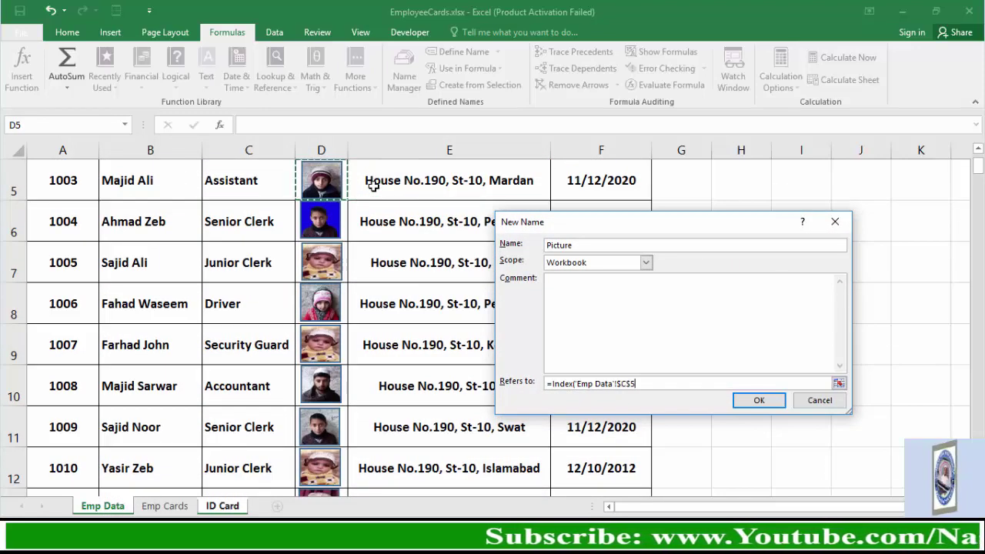
key("Right")
key("Up")
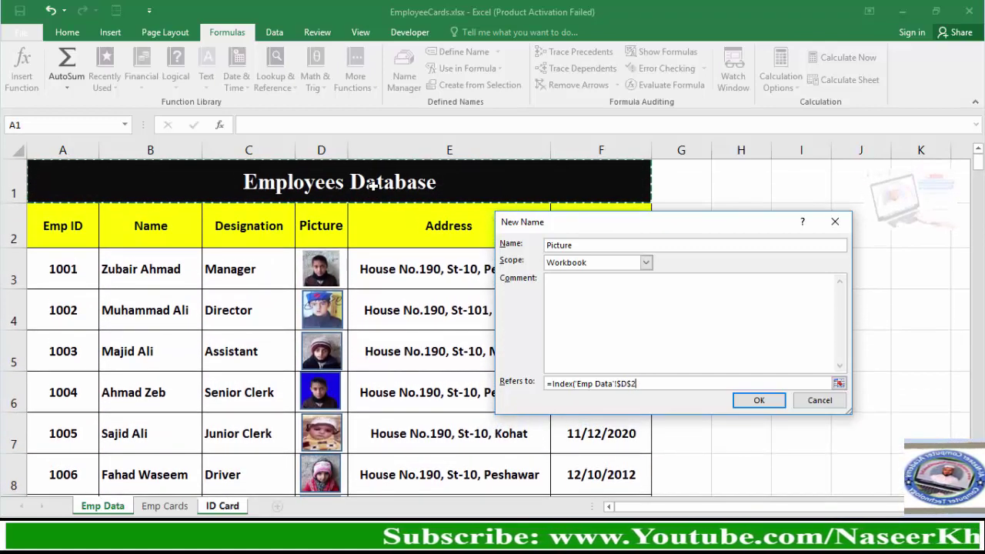
key("Down")
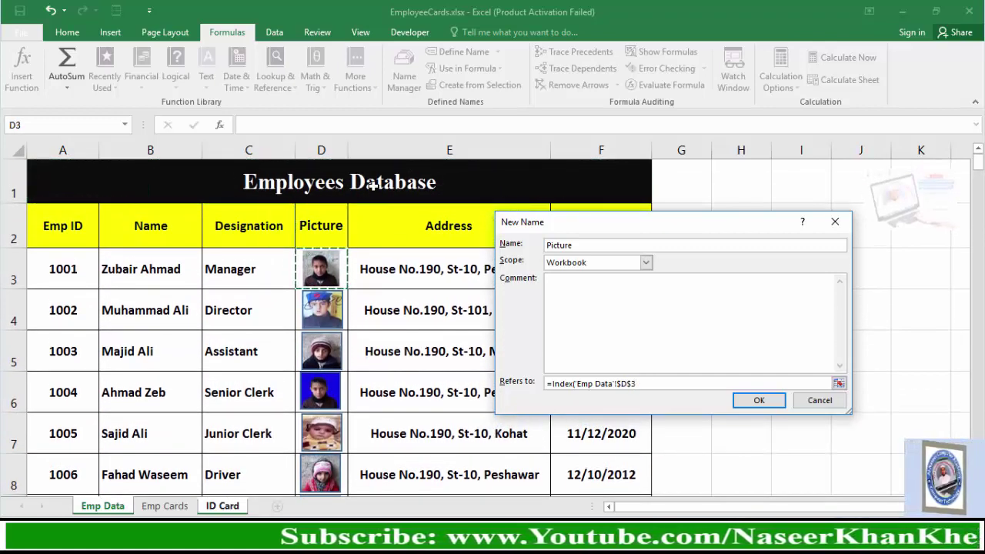
key("shift+Down")
key("shift+Down")
key("shift+Down")
key("shift+Down")
key("shift+Down")
key("shift+Down")
key("shift+Down")
key("shift+Down")
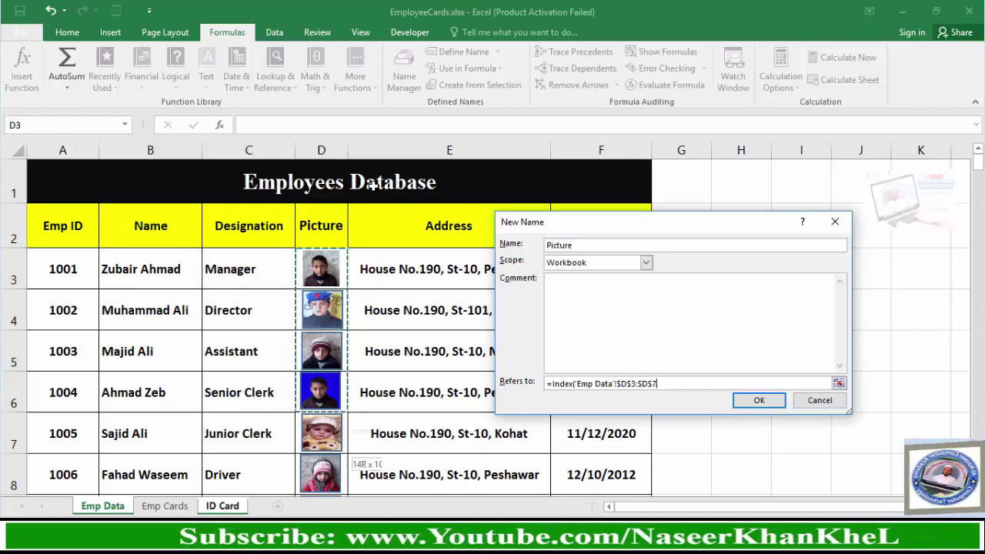
key("shift+Down")
key("shift+Down")
key("shift+Down")
key("shift+Down")
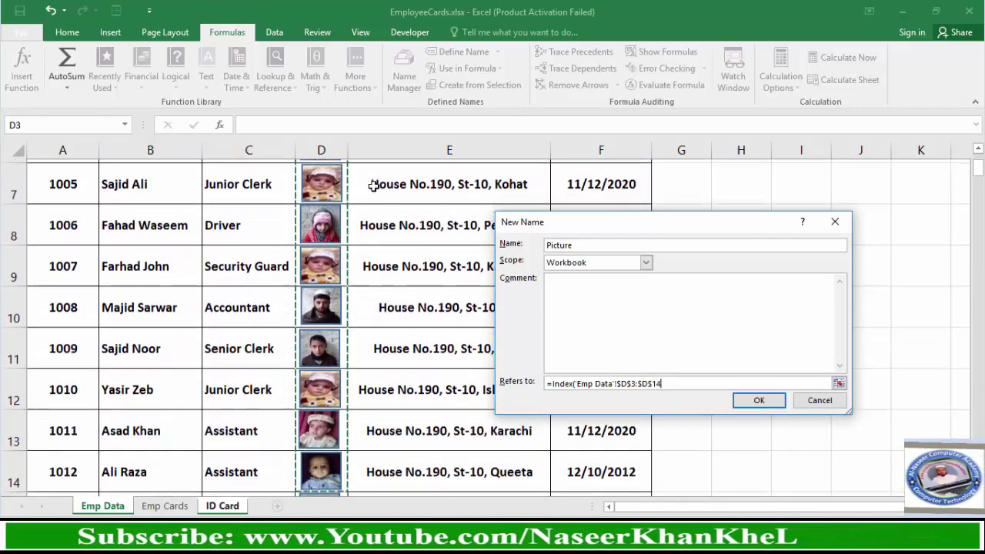
key("shift+Down")
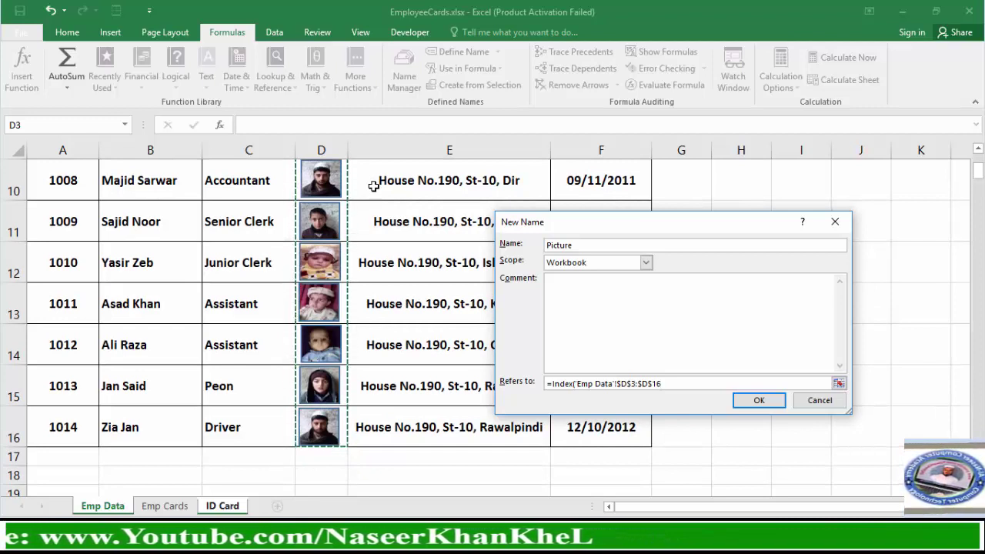
Add a MATCH function to the reference with cell B1 of the ID Card sheet as the lookup value.
type(",match(")
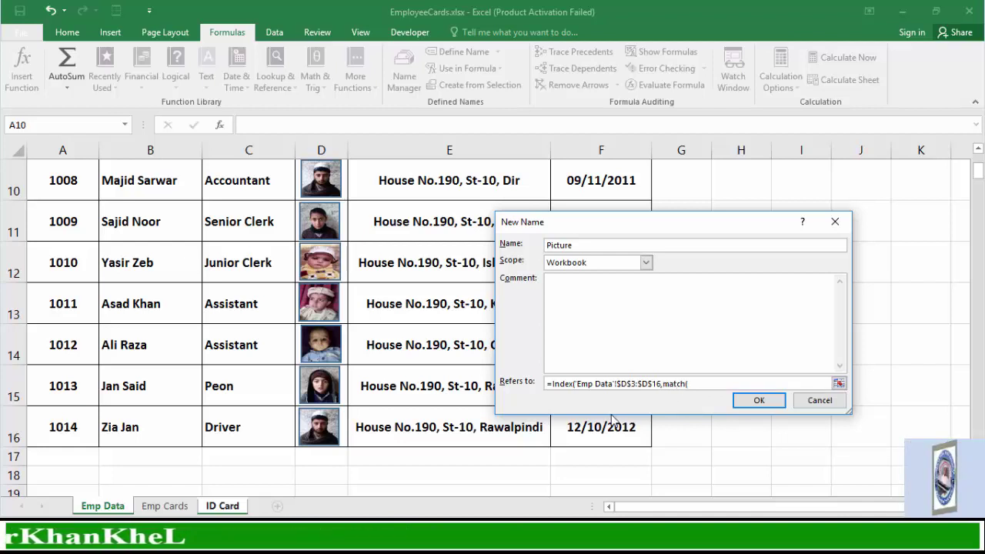
left_click(222, 506)
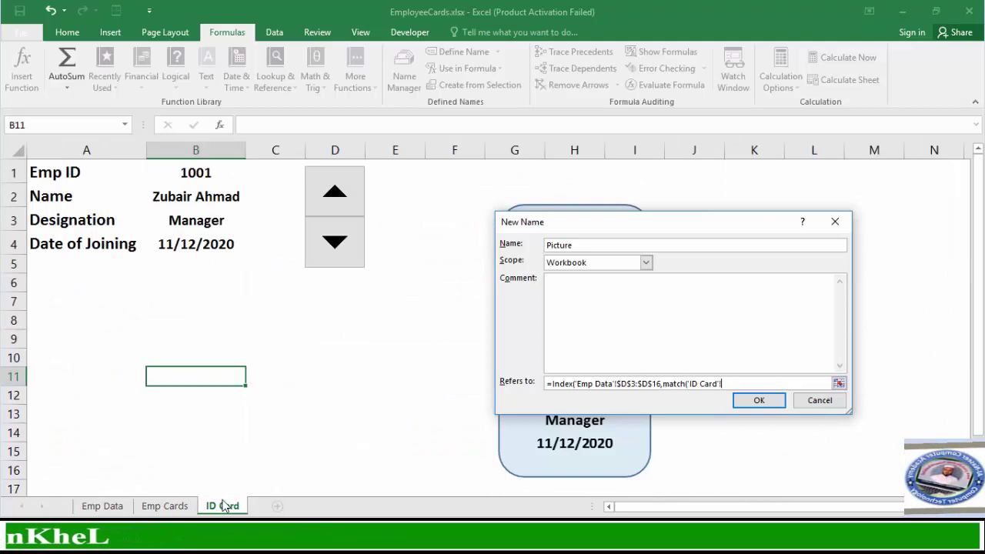
left_click(209, 177)
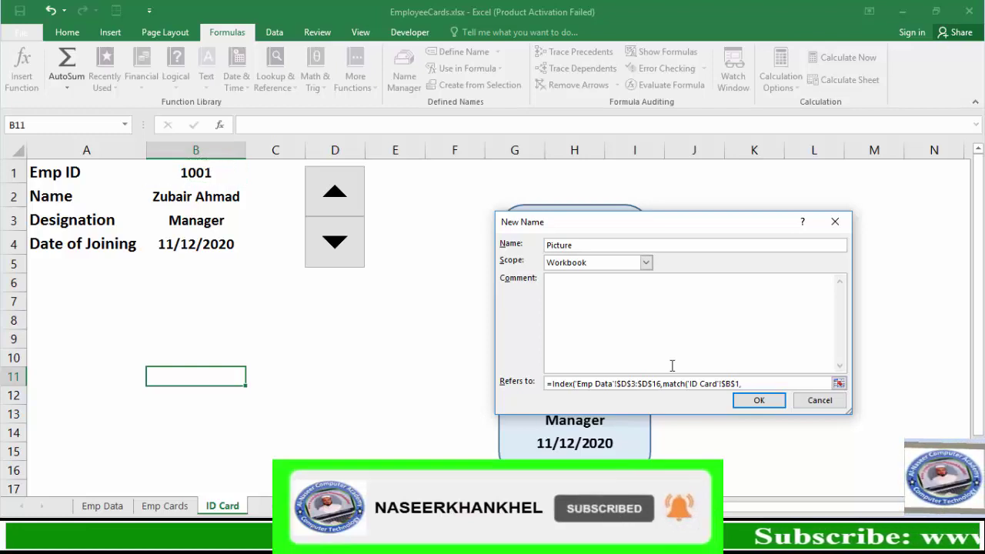
Complete the MATCH with Emp Data range A3:A16 and match type 0, and save the Picture name.
left_click(102, 505)
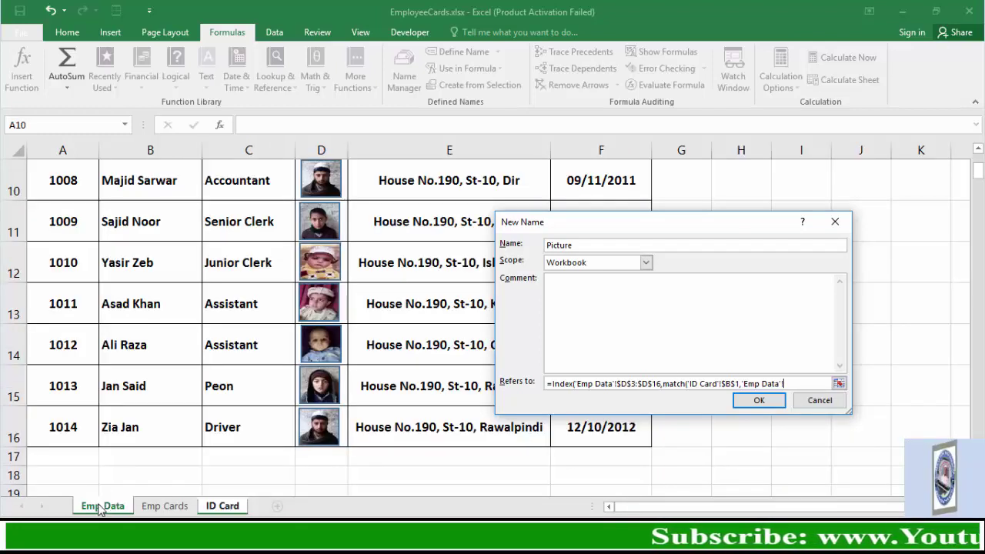
scroll(87, 273, "up", 3)
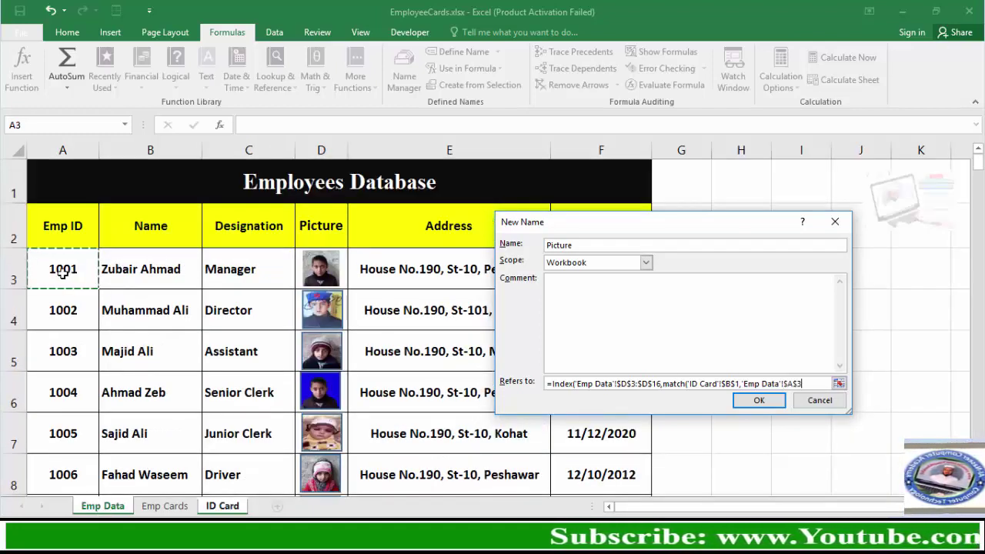
left_click_drag(62, 271, 62, 273)
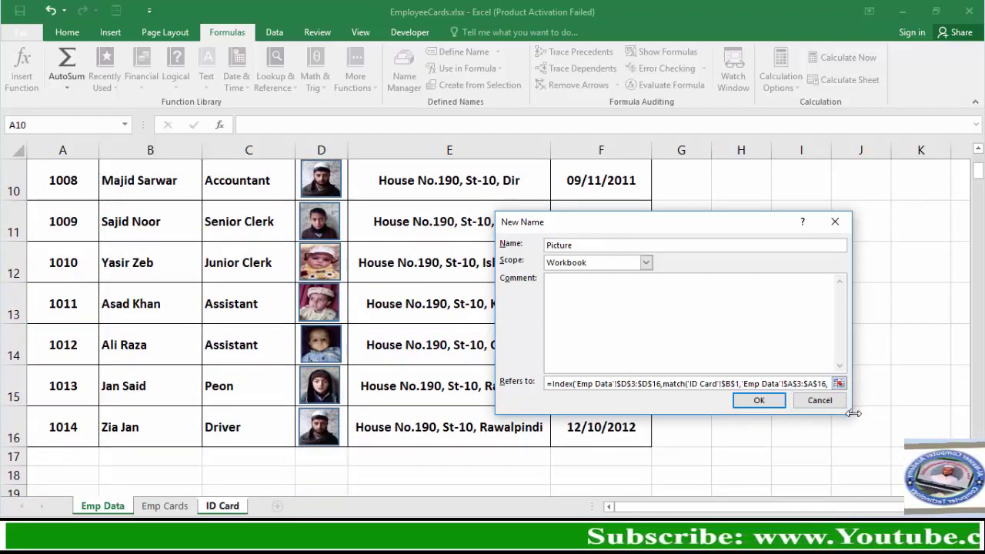
left_click_drag(853, 413, 954, 413)
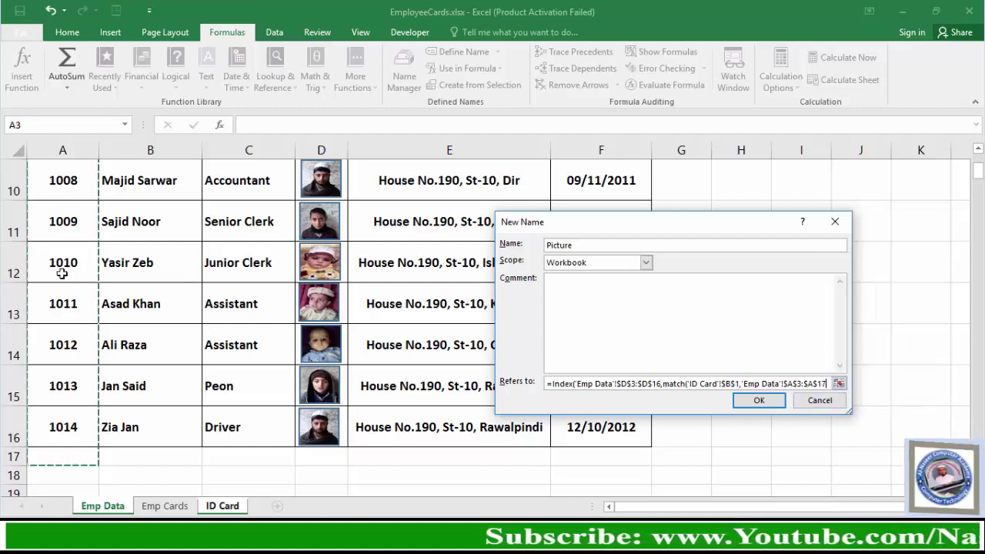
type(",")
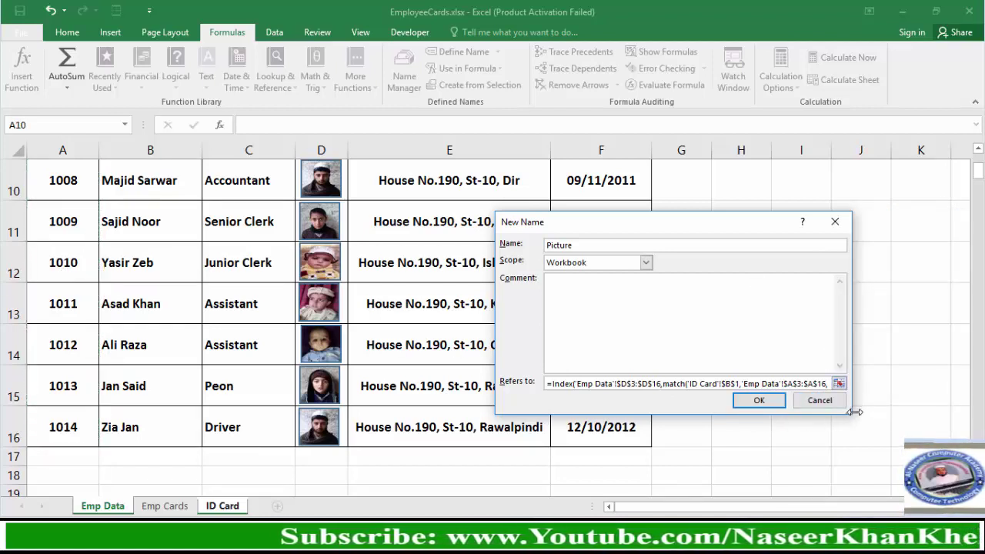
left_click_drag(853, 413, 961, 413)
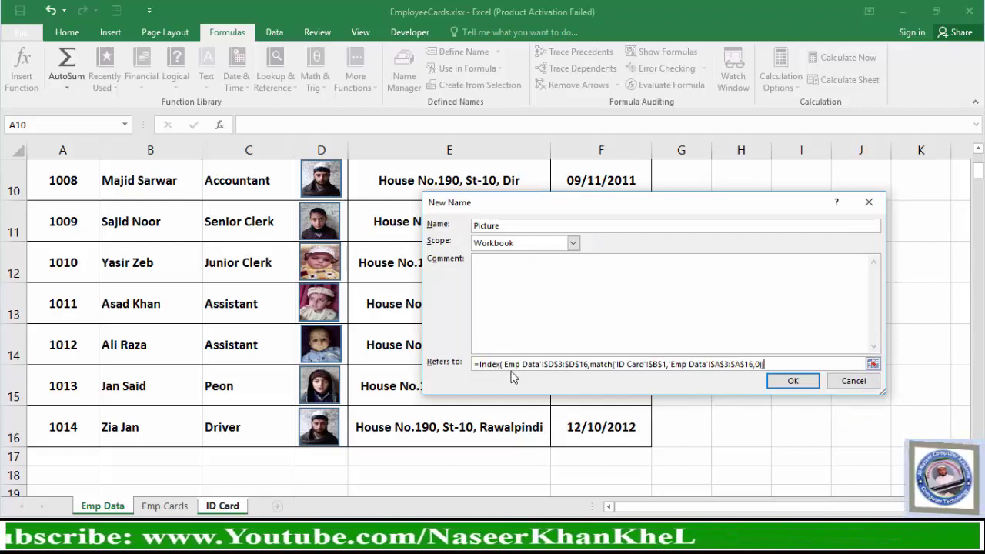
left_click(792, 381)
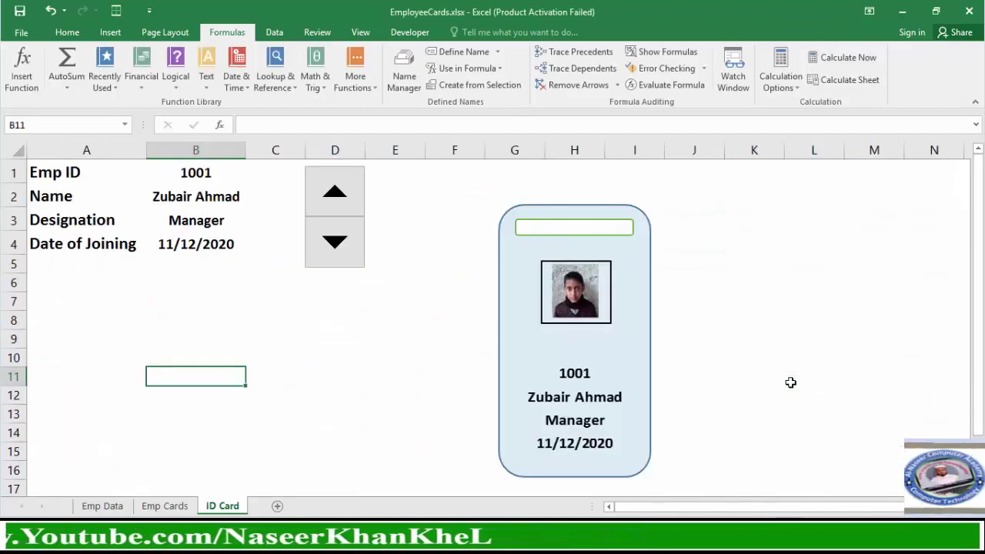
Replace the link formula of the card's photo with =Picture and deselect the photo.
left_click(576, 295)
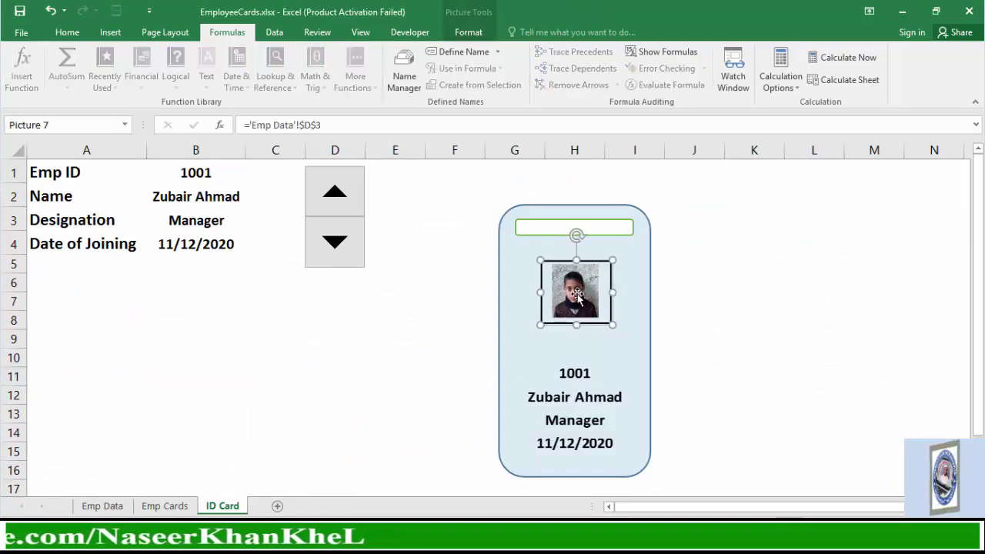
left_click(346, 123)
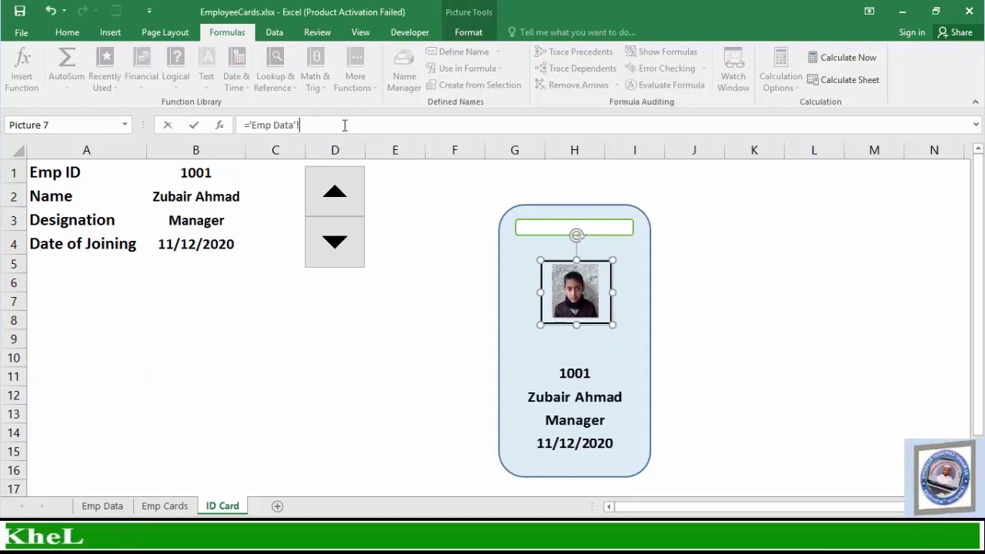
key("BackSpace")
key("BackSpace")
key("BackSpace")
key("BackSpace")
key("BackSpace")
key("BackSpace")
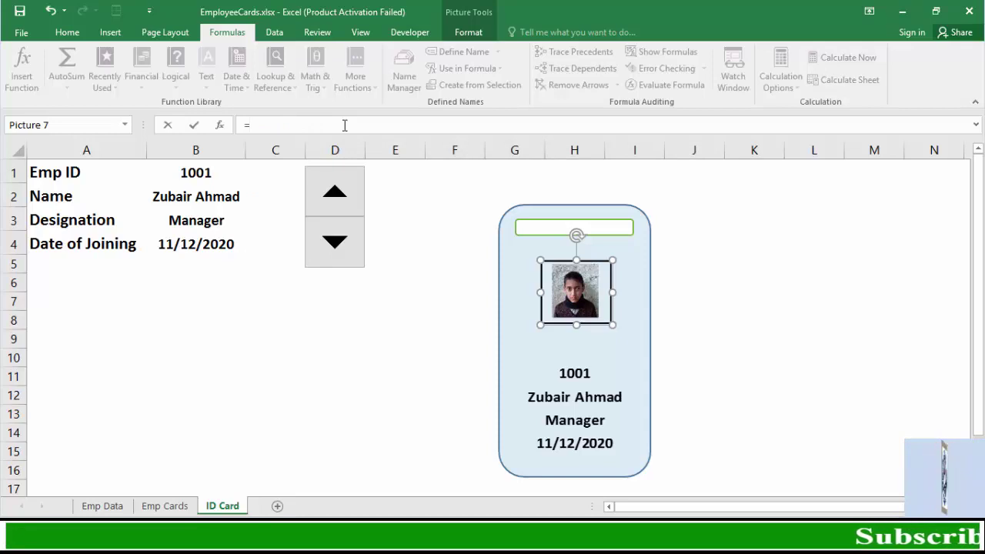
type("Picture")
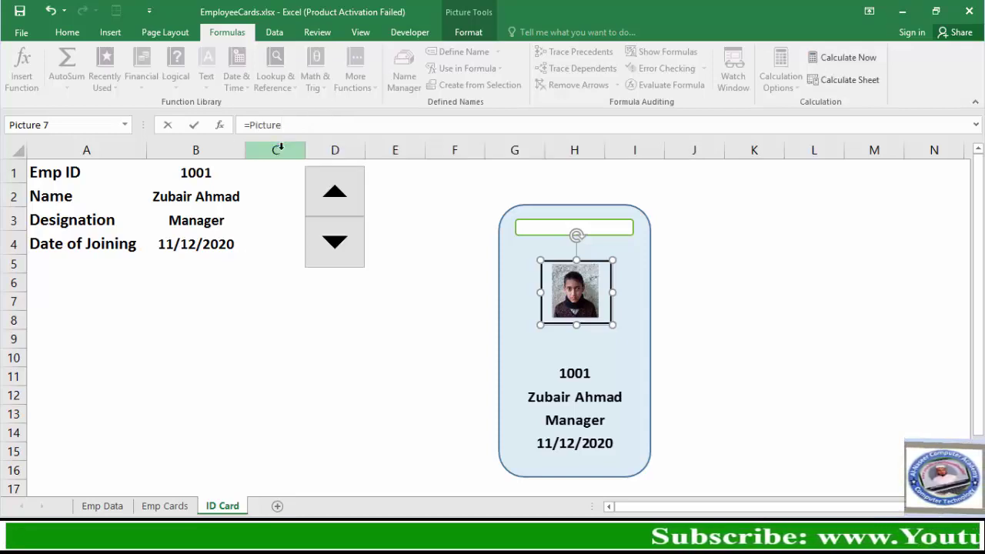
key("Return")
left_click(391, 351)
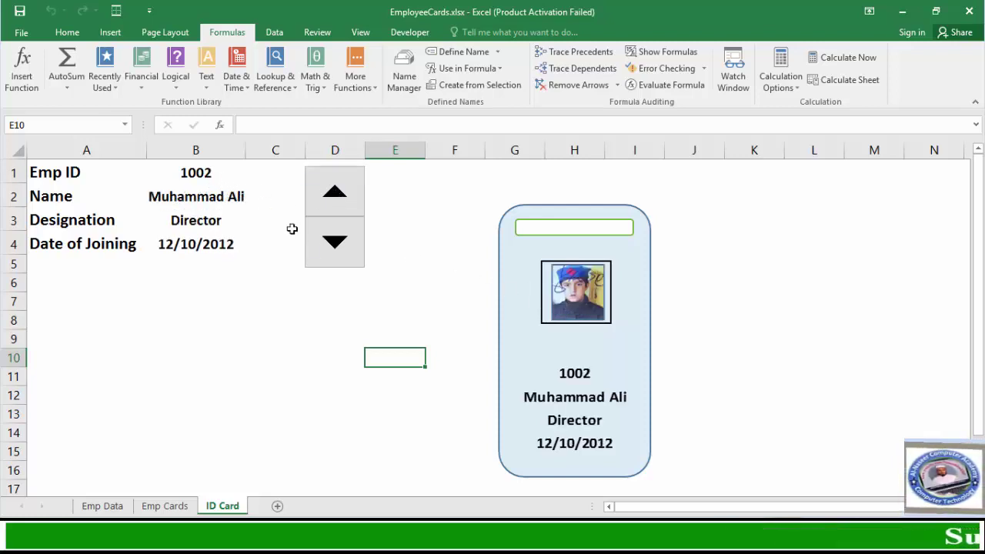
Step the employee spin control forward to the last record and back to the first to check the card's photo and details.
left_click(329, 198)
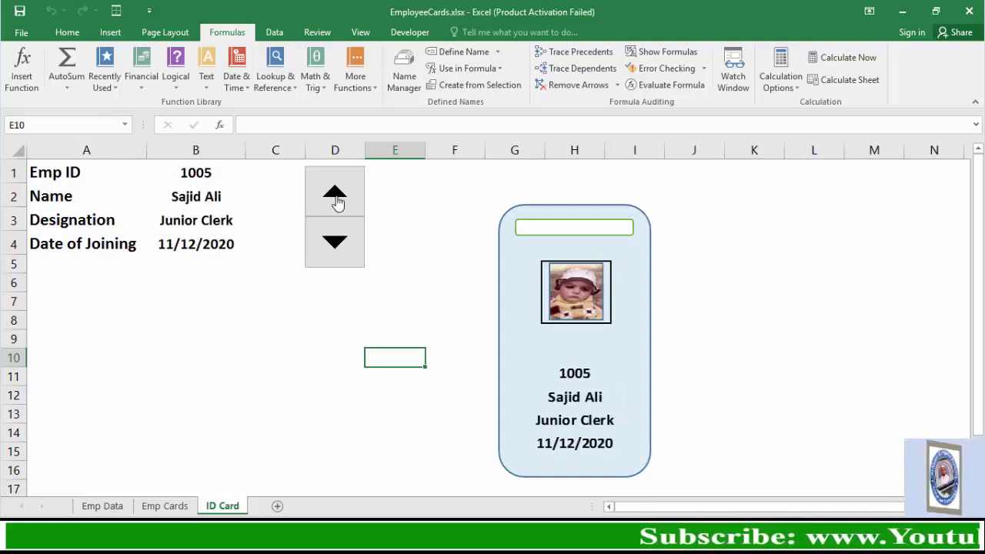
left_click(337, 202)
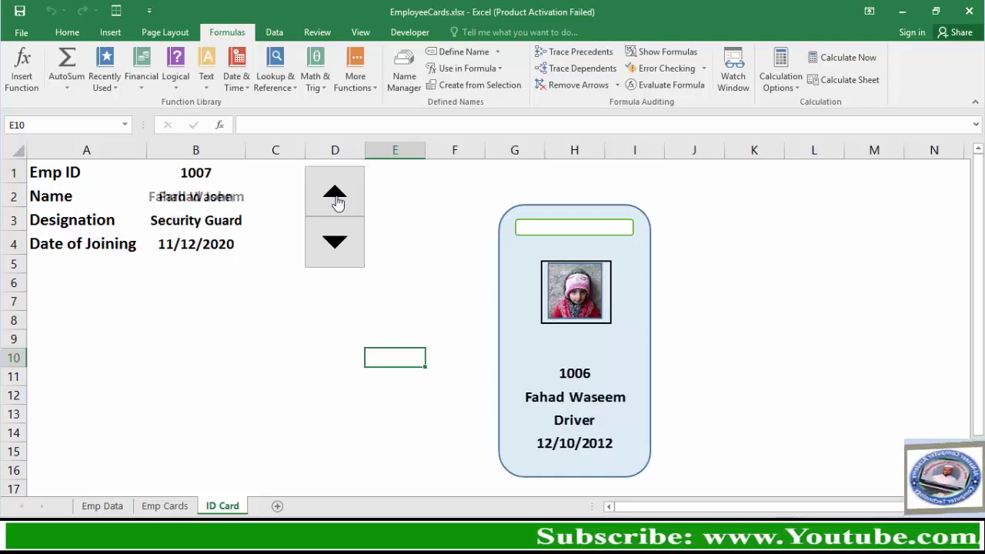
left_click(337, 201)
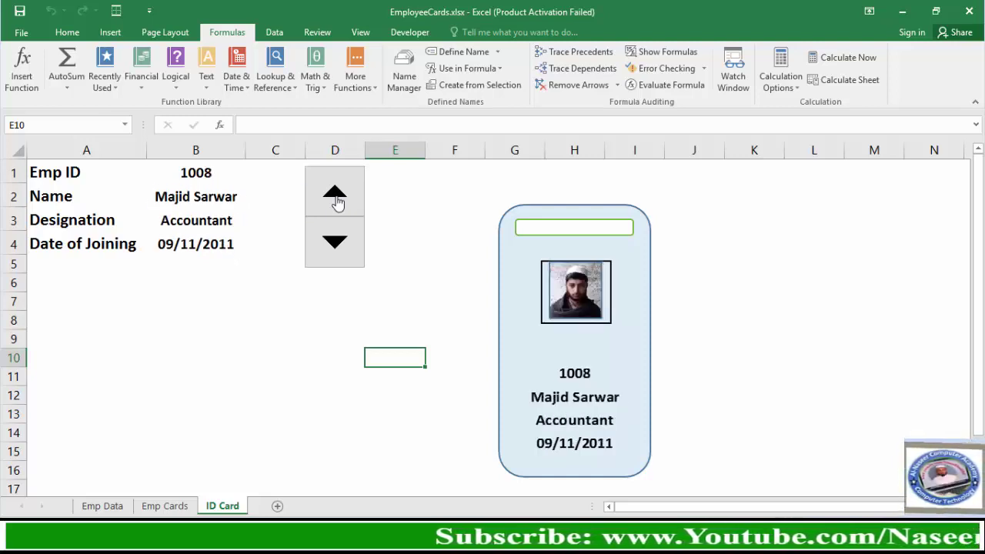
left_click(337, 201)
left_click(337, 201)
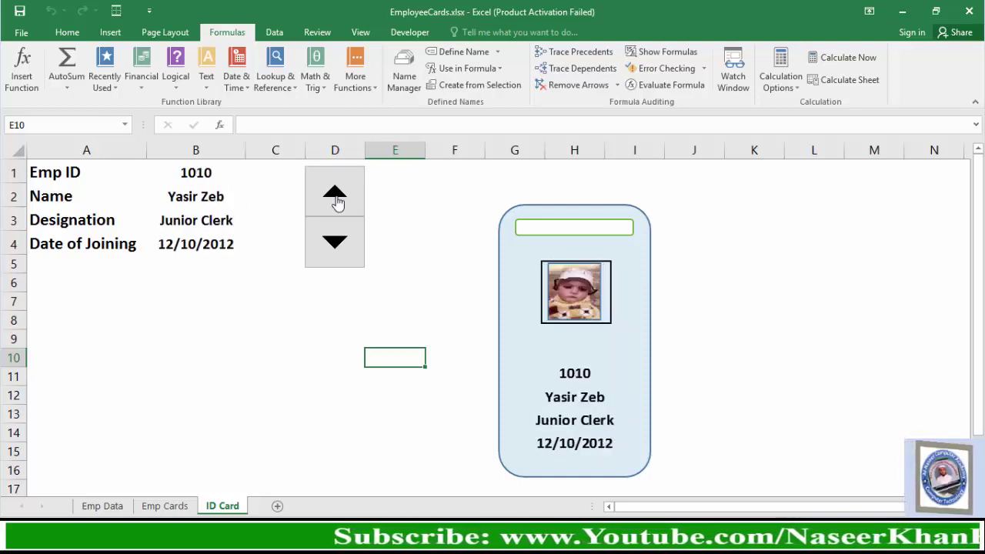
left_click(337, 202)
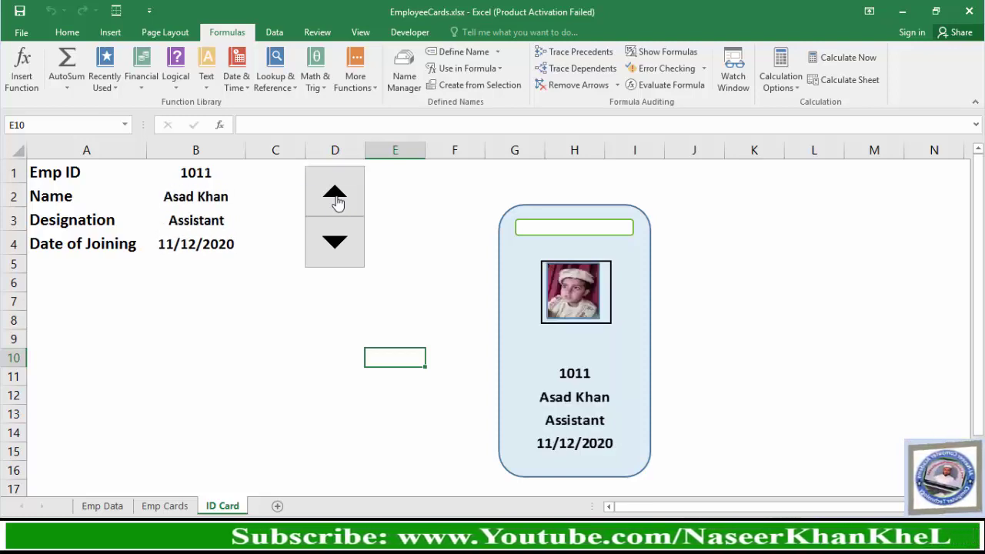
left_click(336, 202)
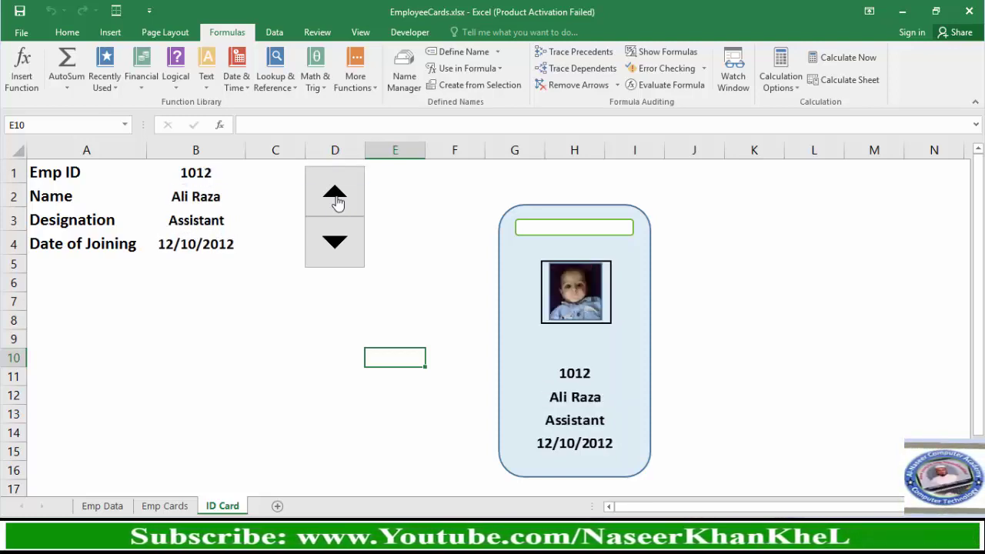
left_click(337, 201)
left_click(337, 201)
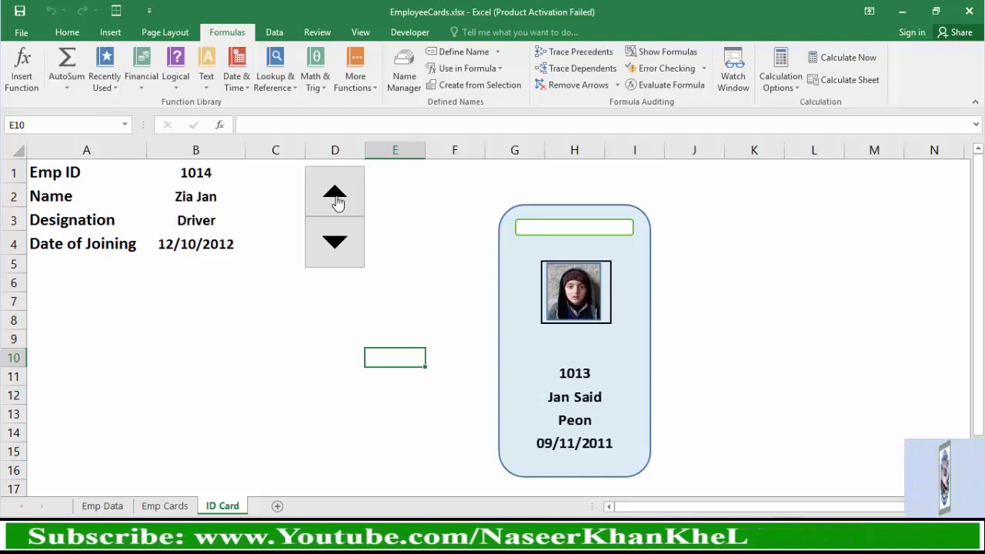
left_click(358, 245)
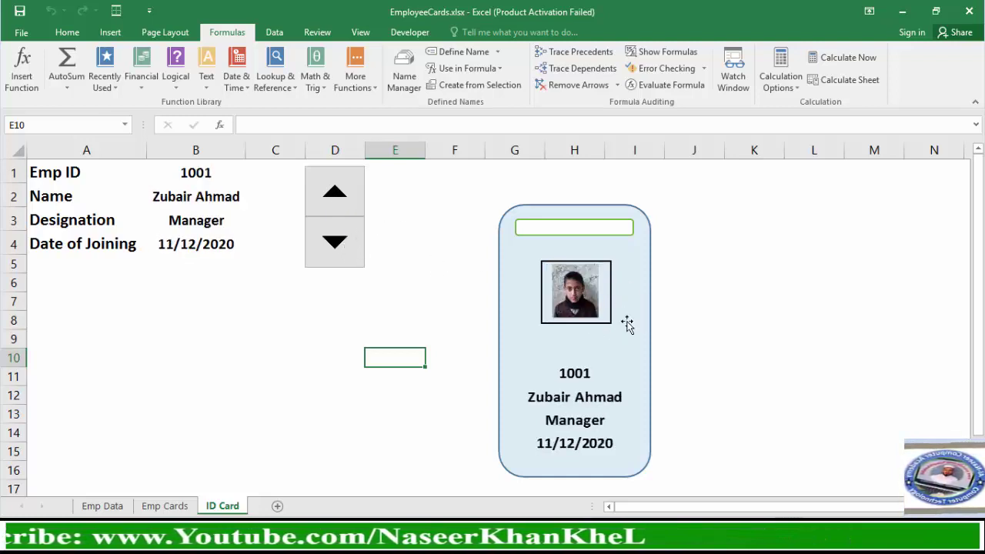
Group the card's photo, heading box, details text box and rounded background shape into one object.
left_click(588, 296)
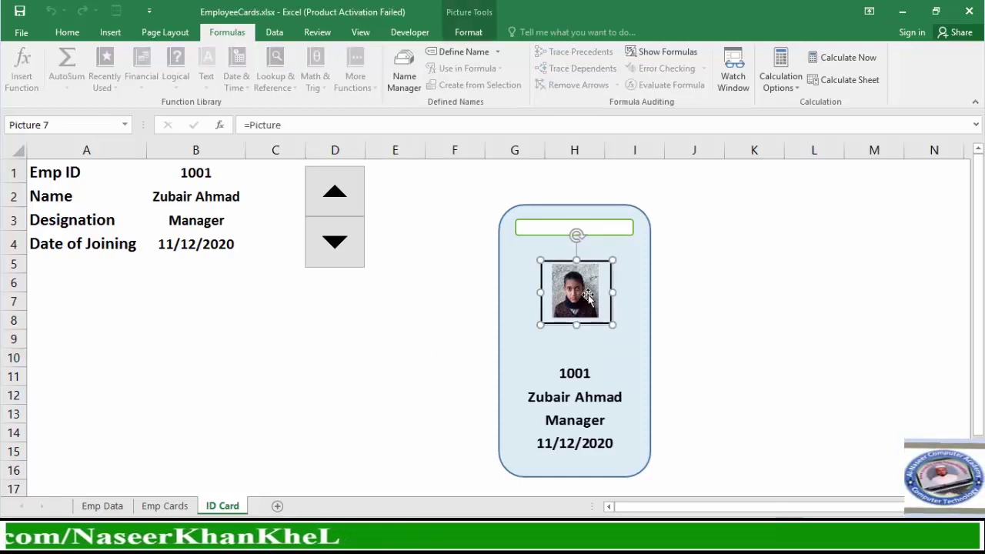
left_click(599, 231, "ctrl")
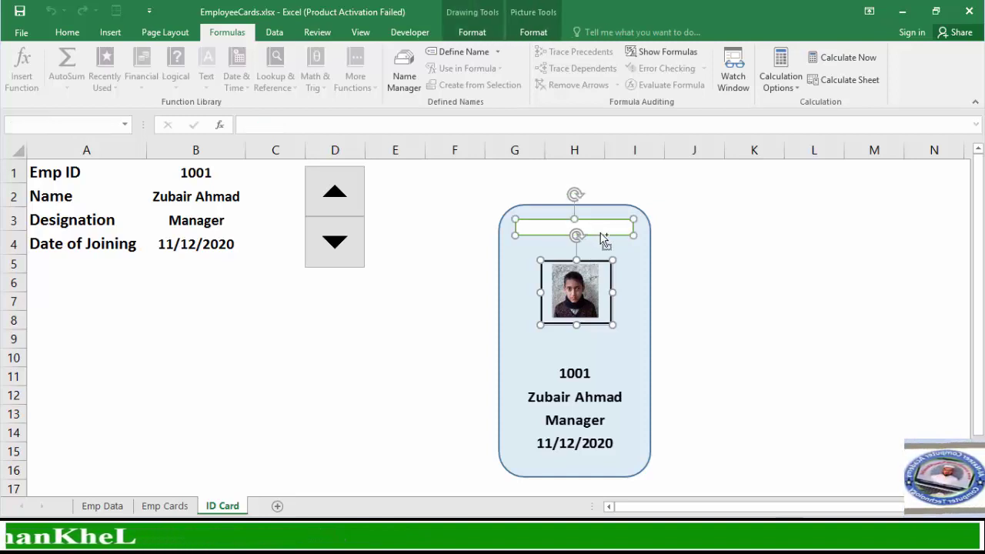
left_click(646, 278, "ctrl")
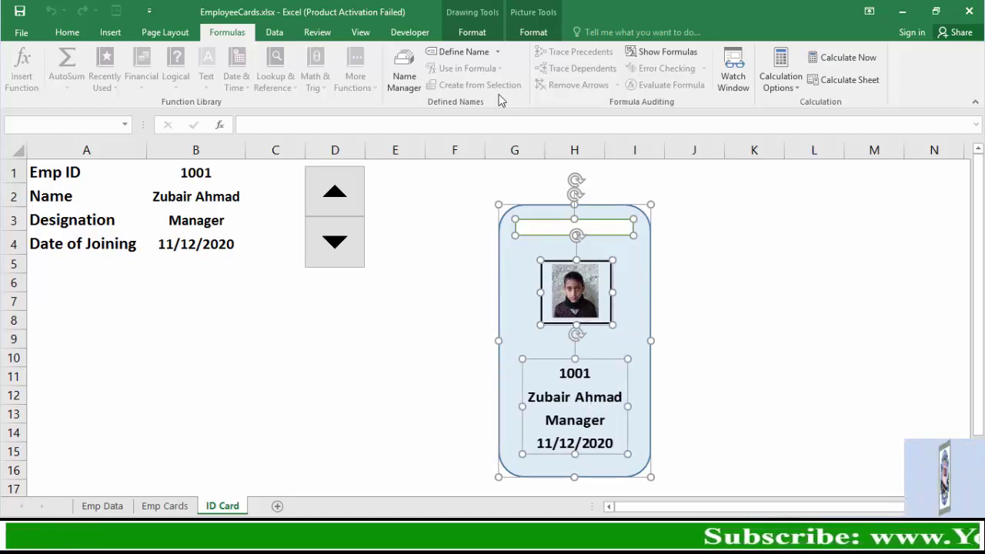
left_click(472, 34)
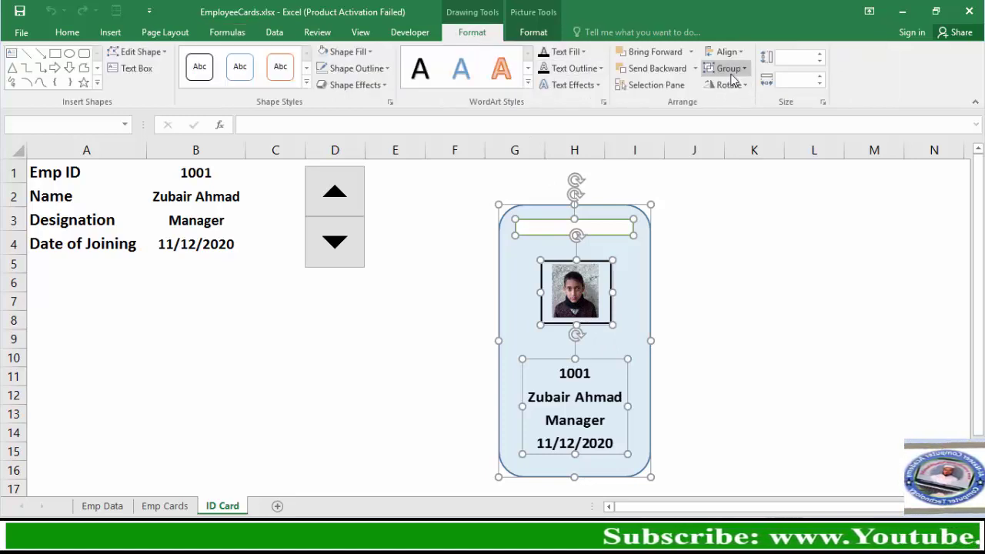
left_click(736, 71)
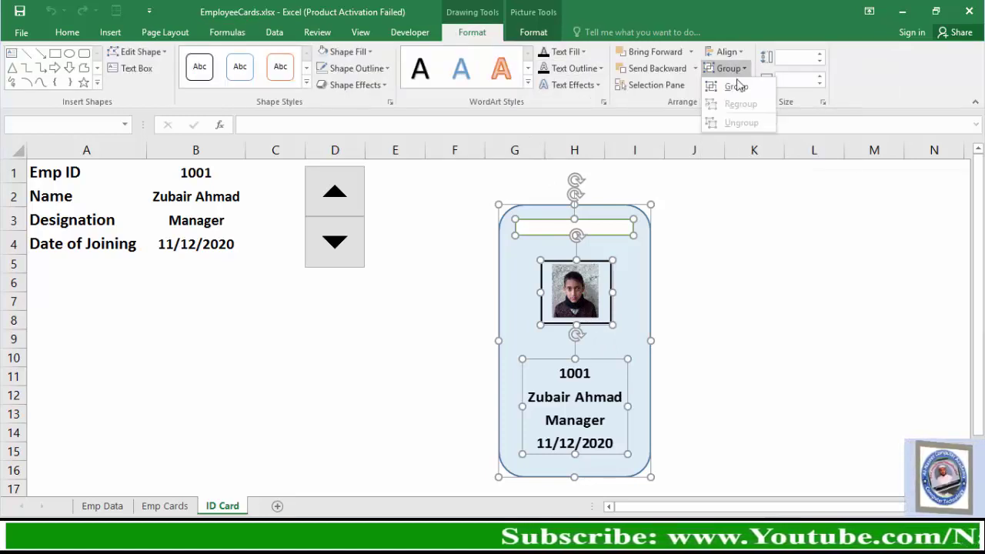
left_click(736, 87)
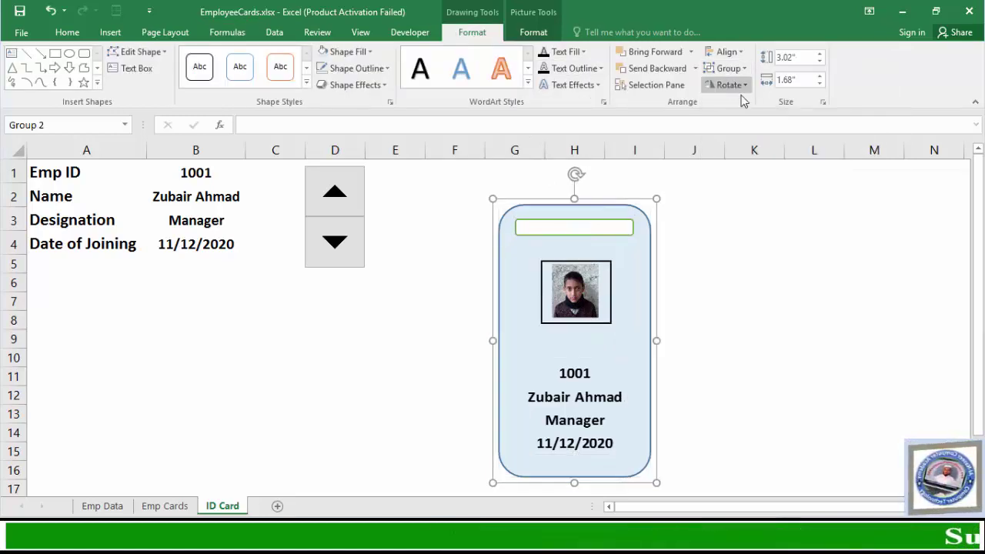
Move the grouped ID card to start near column H, enlarge it to about 3.75" high by 2.32" wide, and deselect it.
left_click_drag(571, 237, 474, 238)
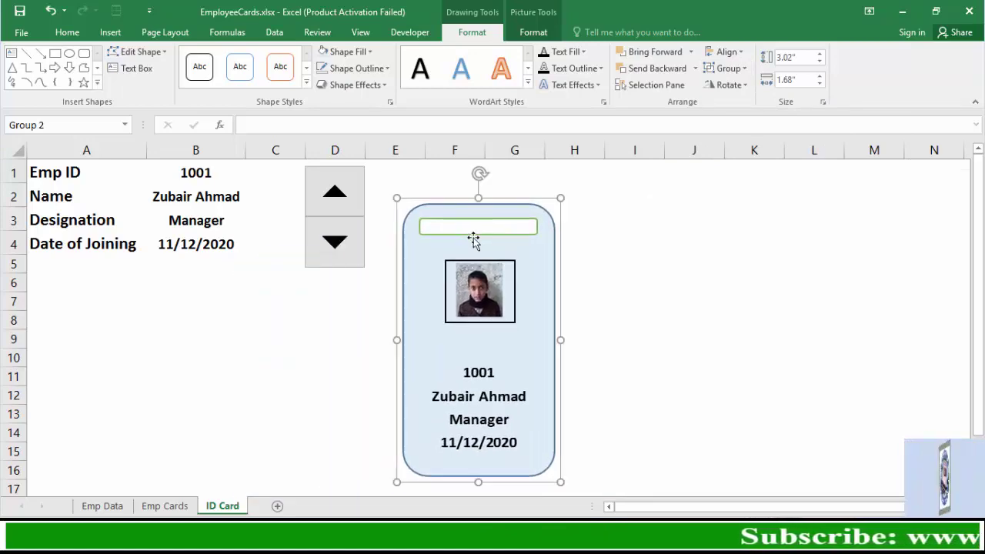
scroll(312, 341, "down", 2)
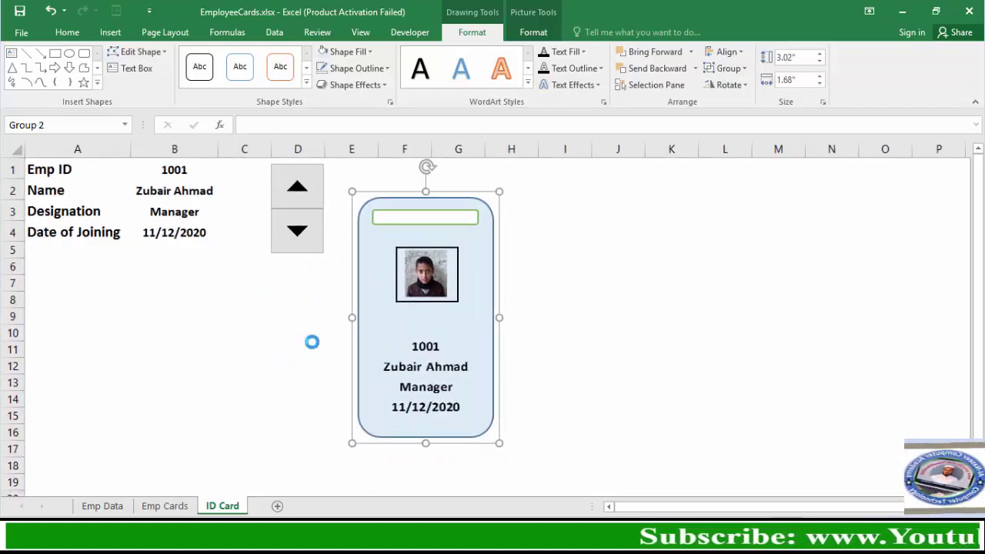
left_click_drag(358, 304, 469, 308)
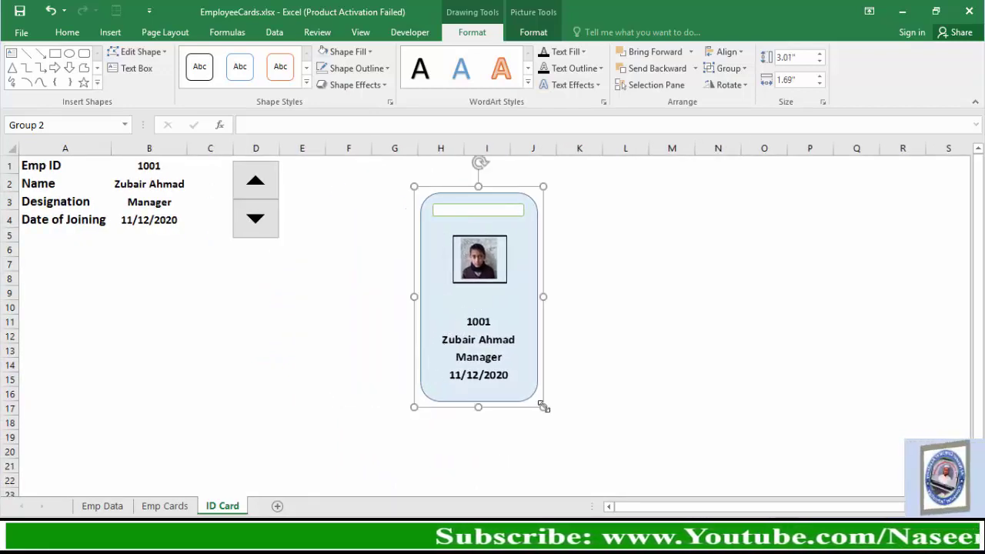
left_click_drag(543, 407, 586, 458)
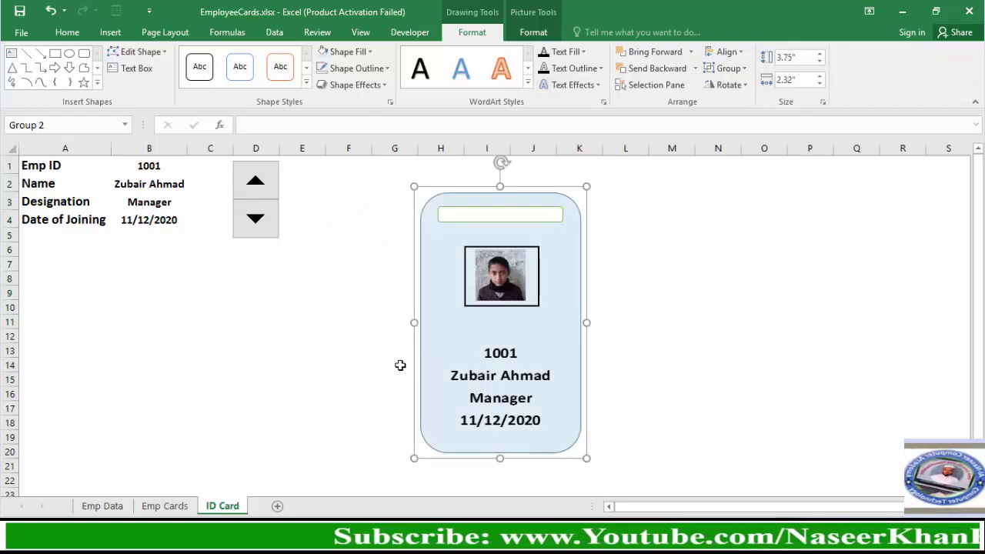
left_click(355, 349)
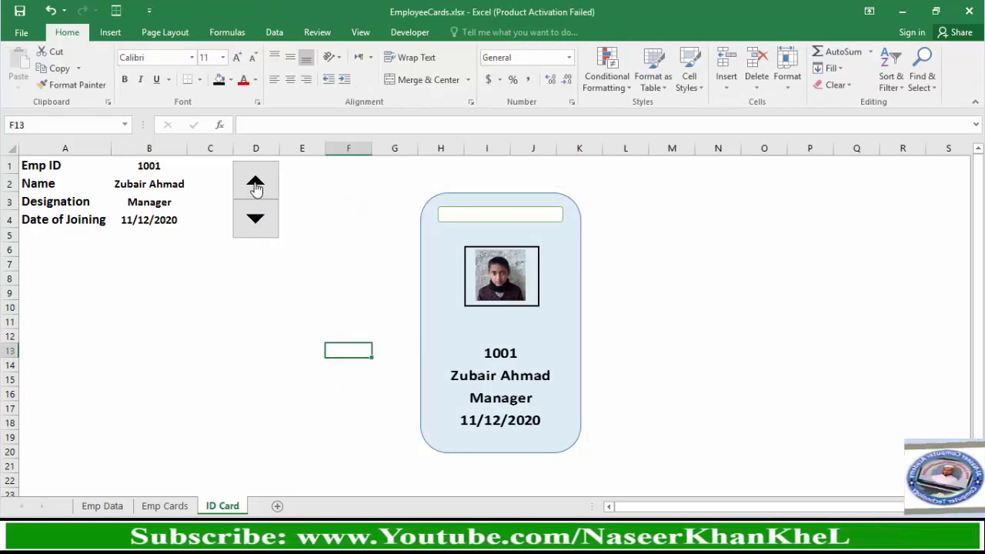
Step the spin control forward from the first employee record to check that the grouped card's photo and details update.
left_click(256, 184)
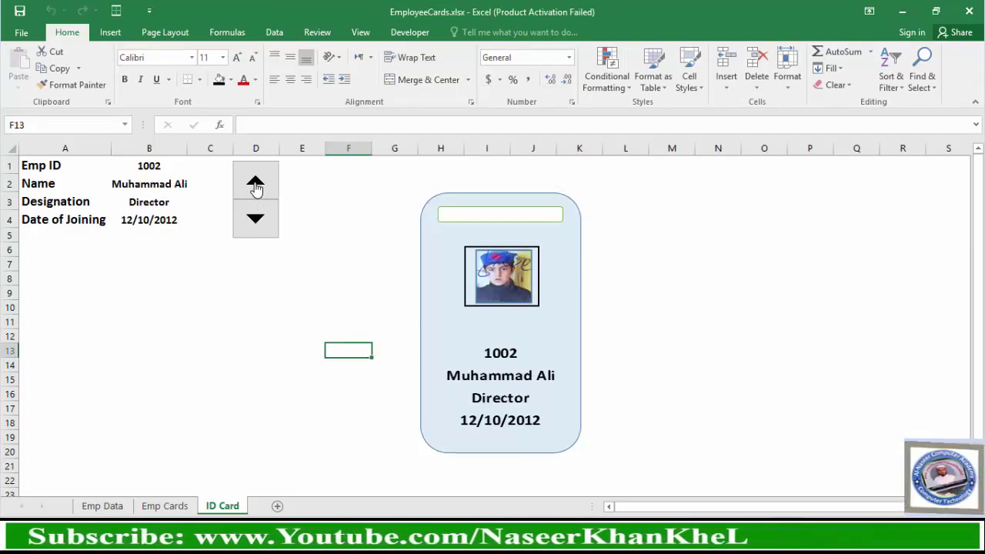
left_click(255, 185)
left_click(256, 184)
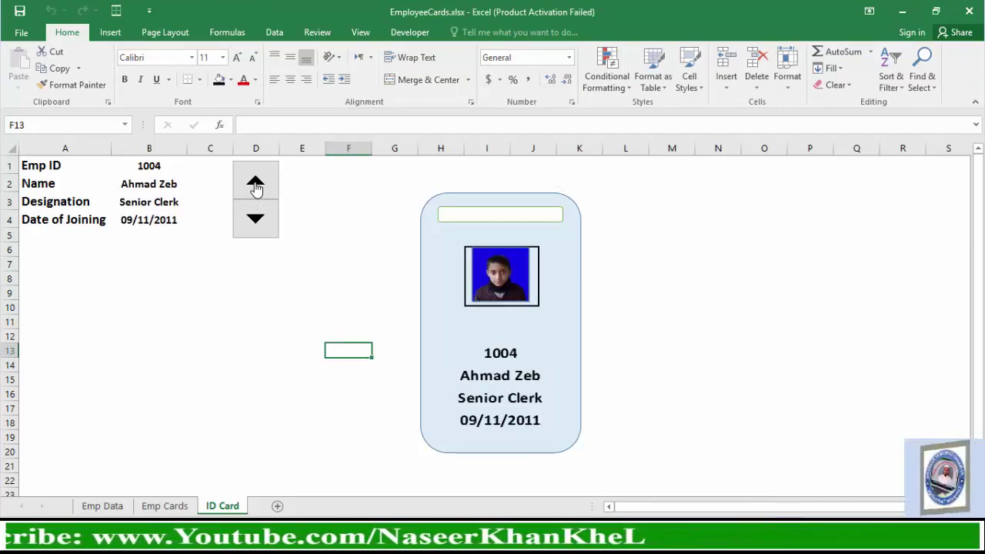
left_click(255, 185)
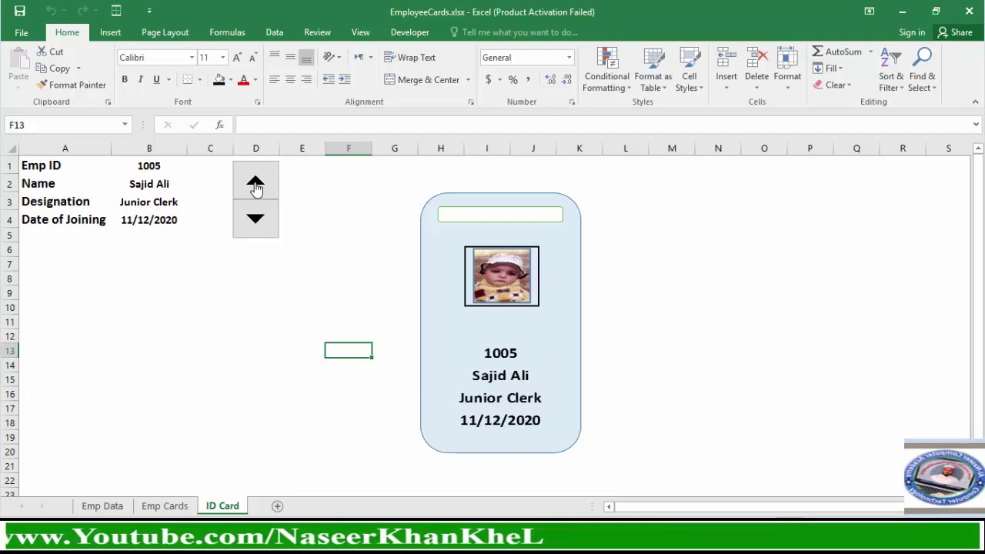
left_click(255, 184)
left_click(255, 185)
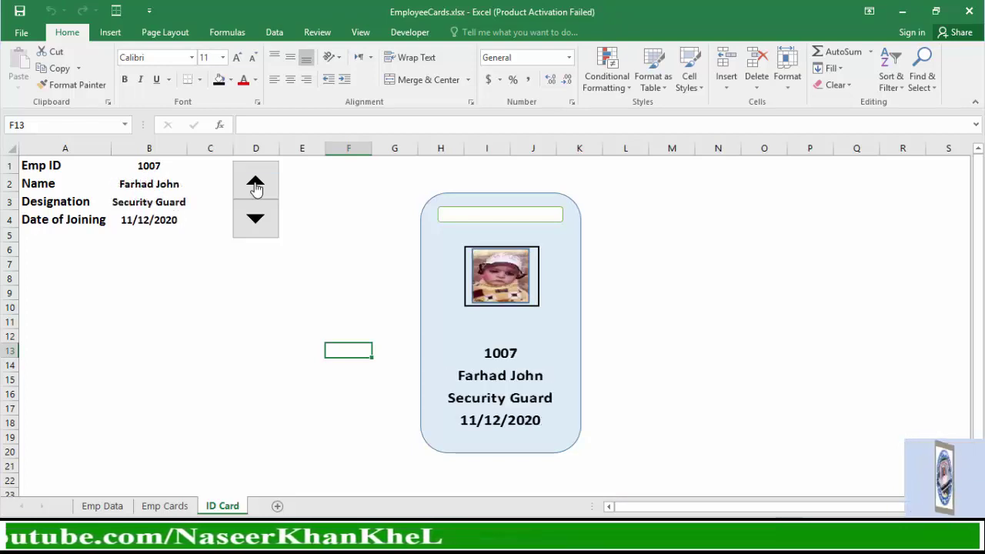
left_click(256, 185)
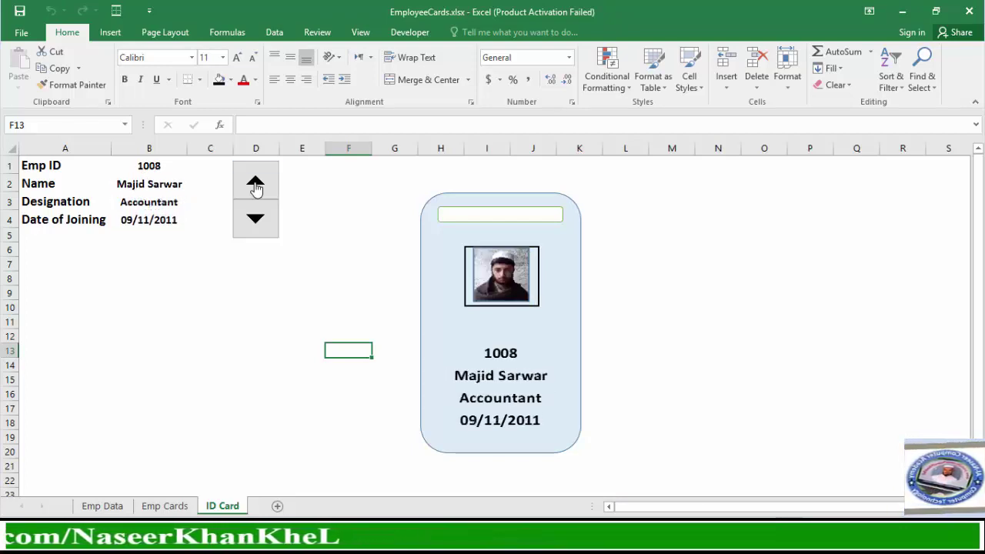
left_click(255, 184)
left_click(256, 185)
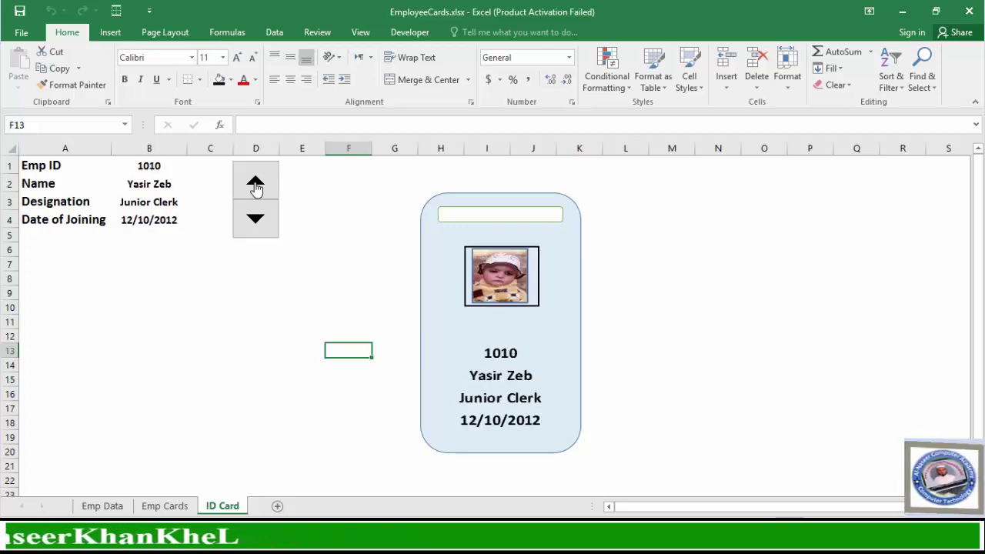
left_click(255, 185)
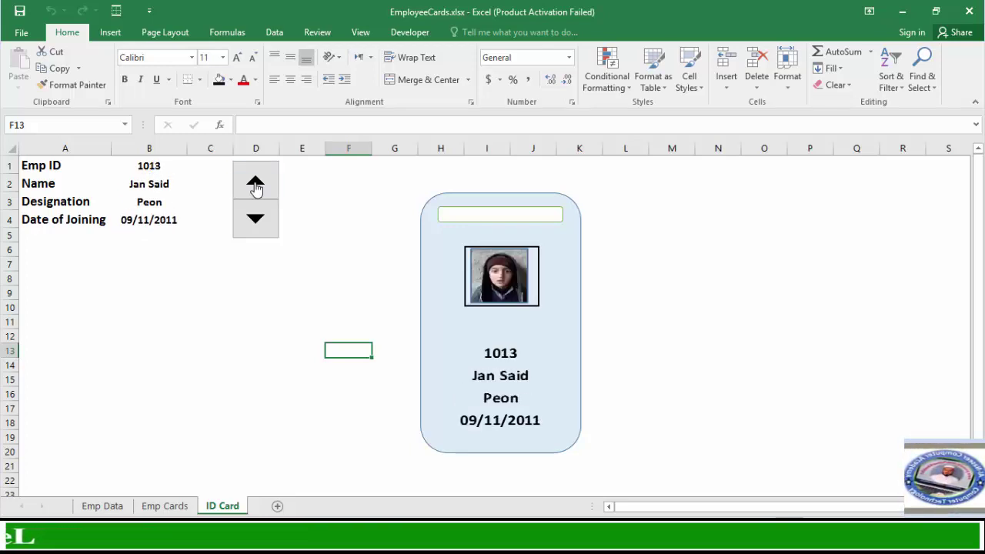
left_click(256, 185)
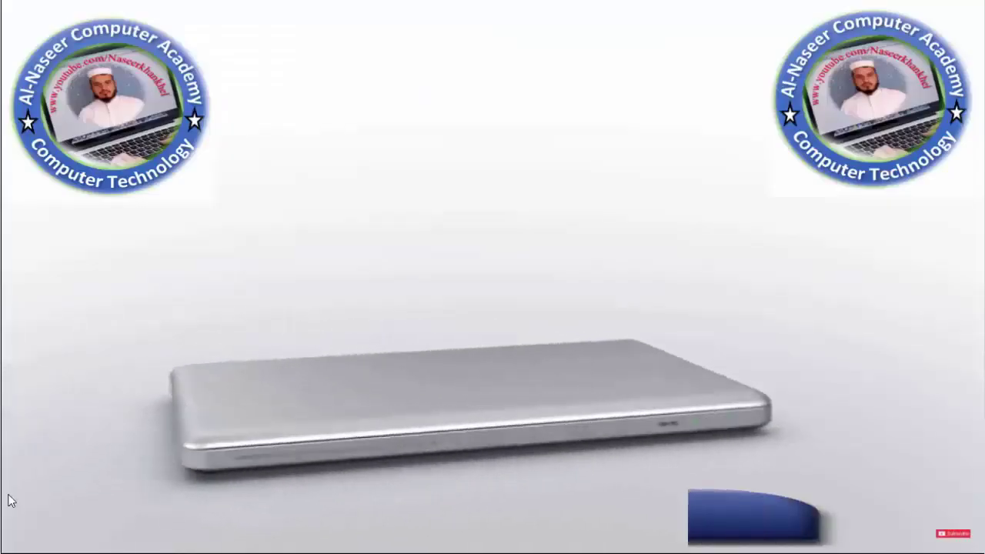